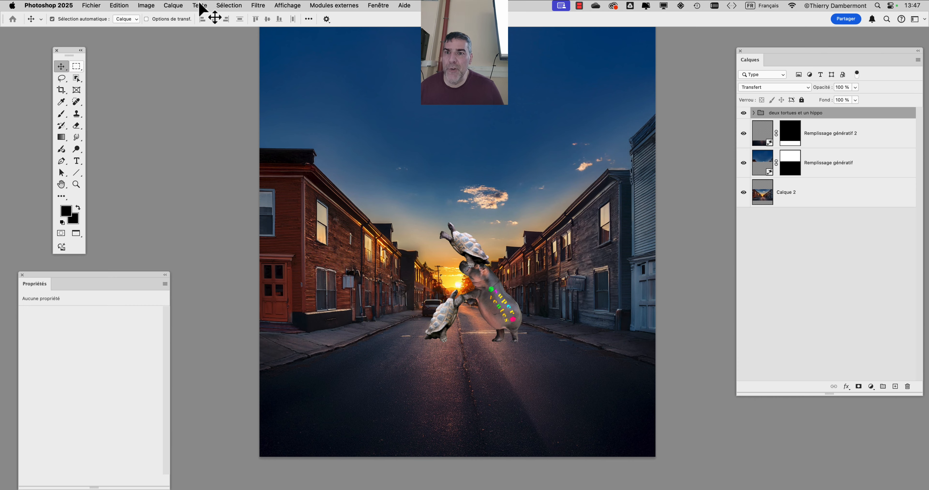
- Turn off the Move tool's automatic selection and move the group "deux tortues et un hippo" to the lower-left area of the street
click(226, 5)
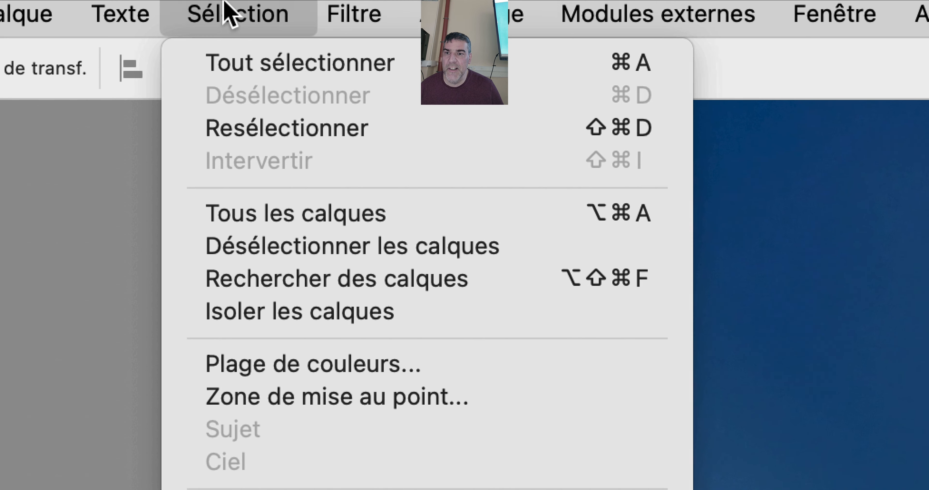
click(226, 11)
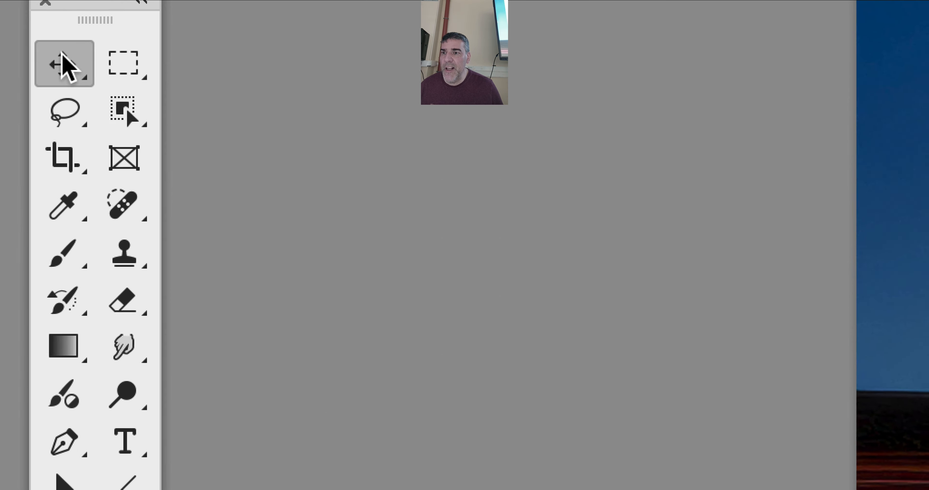
click(56, 25)
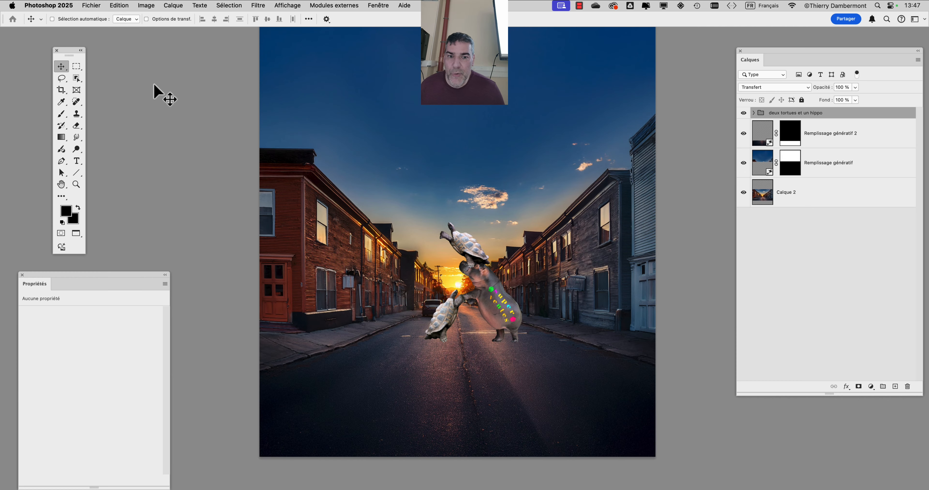
drag(467, 258, 367, 360)
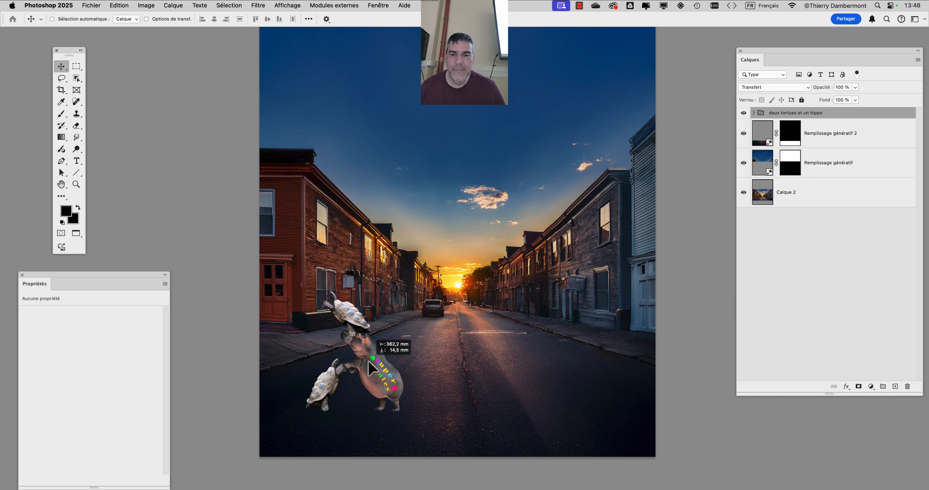
- Display the rulers around the canvas
key(super+minus)
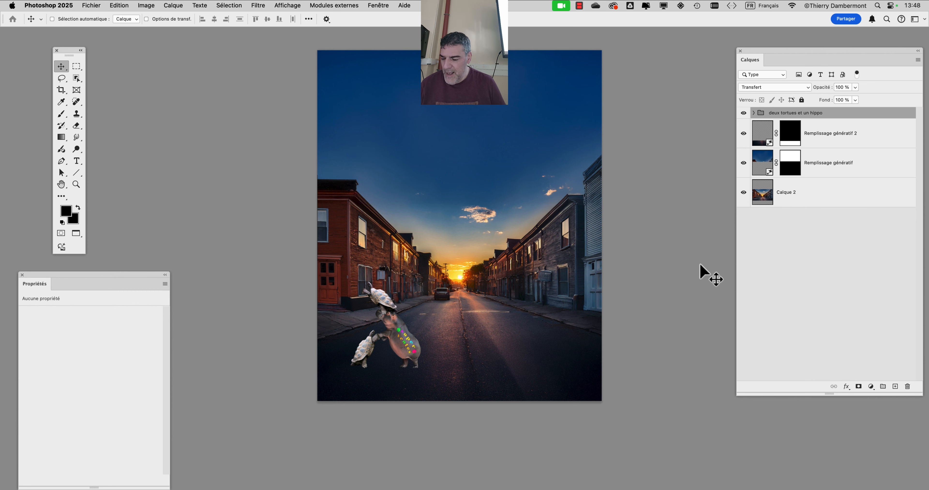
key(super+r)
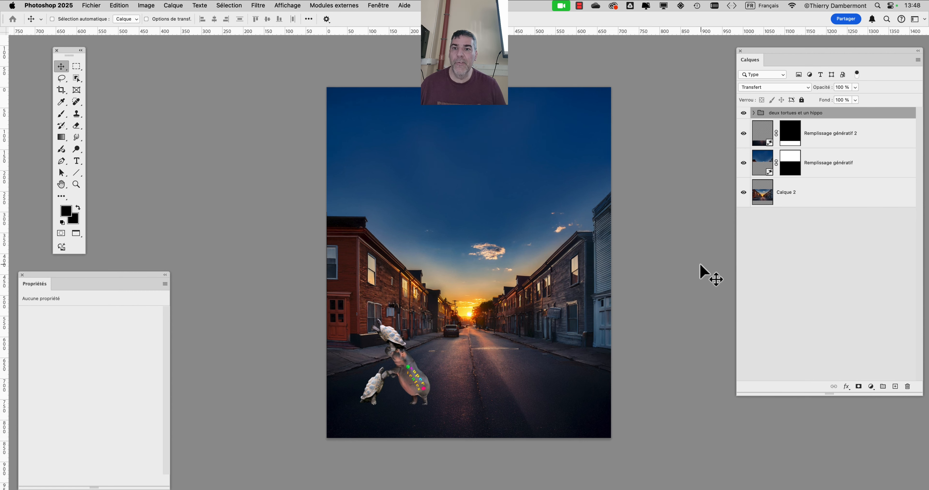
click(290, 6)
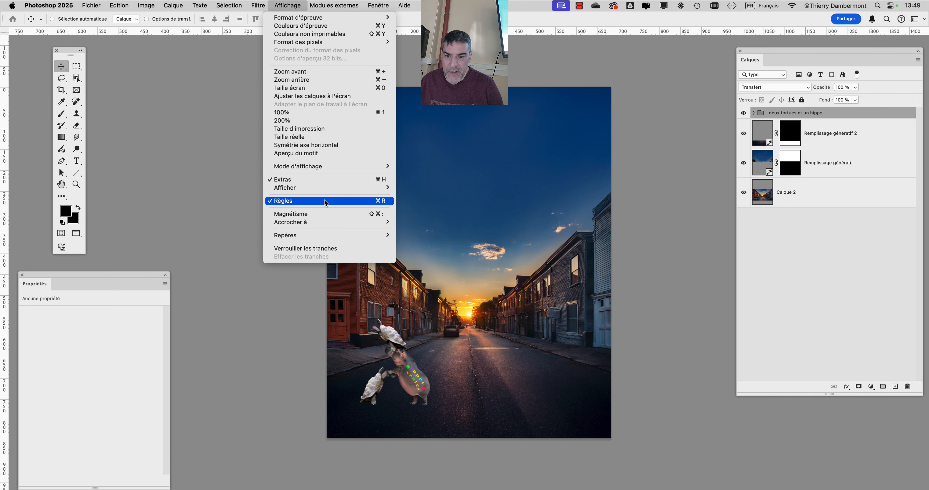
click(685, 163)
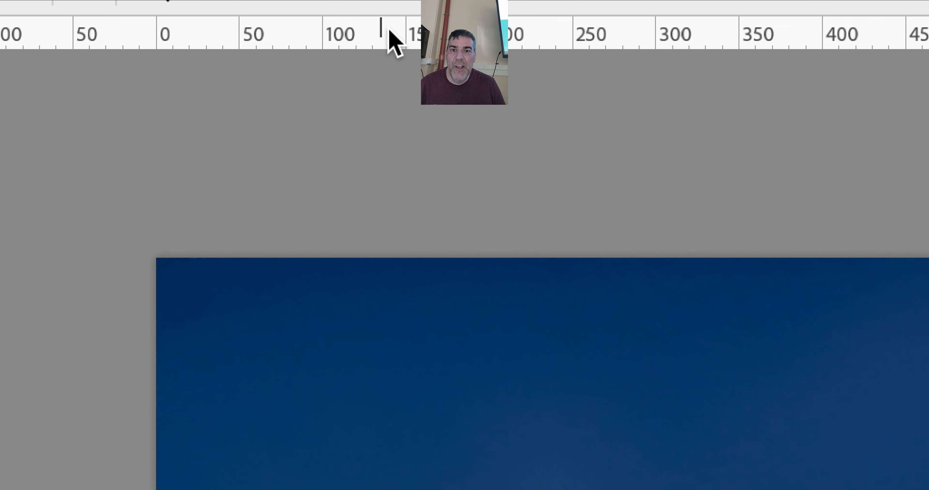
- Add a horizontal guide and align it with the horizon where the street meets the setting sun
drag(389, 32, 390, 128)
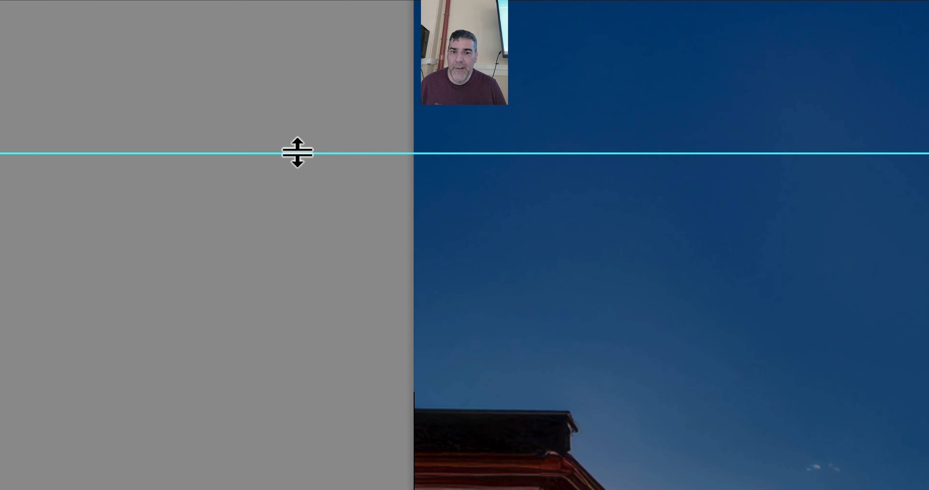
drag(297, 153, 308, 281)
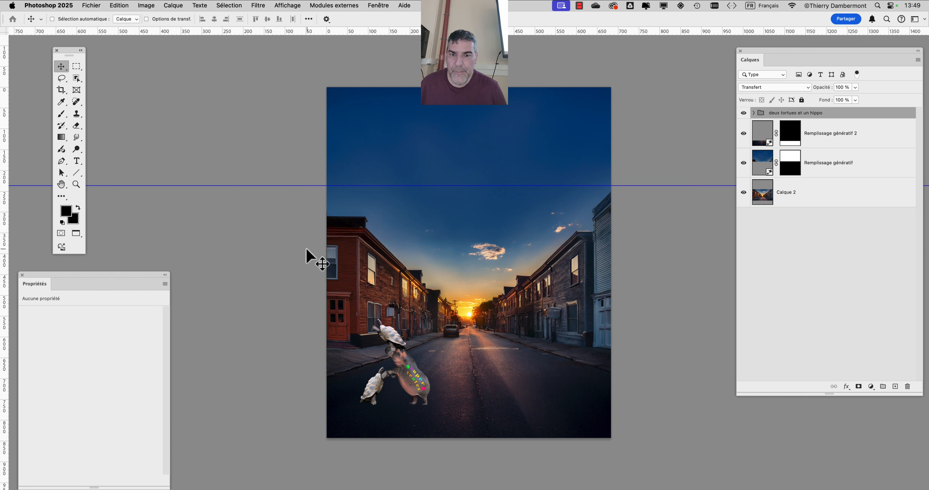
drag(307, 186, 315, 323)
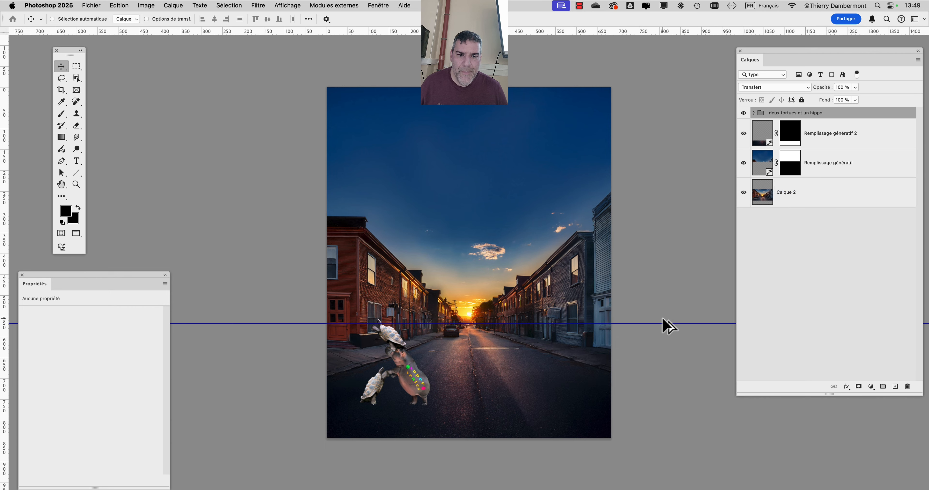
scroll(663, 320, up, 5)
scroll(425, 379, up, 5)
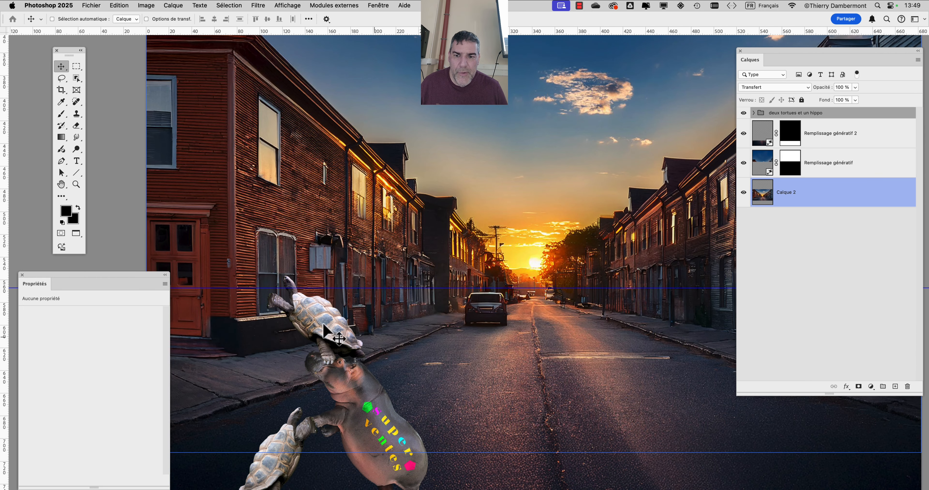
mouse_move(242, 288)
mouse_down()
mouse_move(245, 307)
mouse_move(245, 285)
mouse_move(245, 294)
mouse_up()
scroll(539, 306, down, 5)
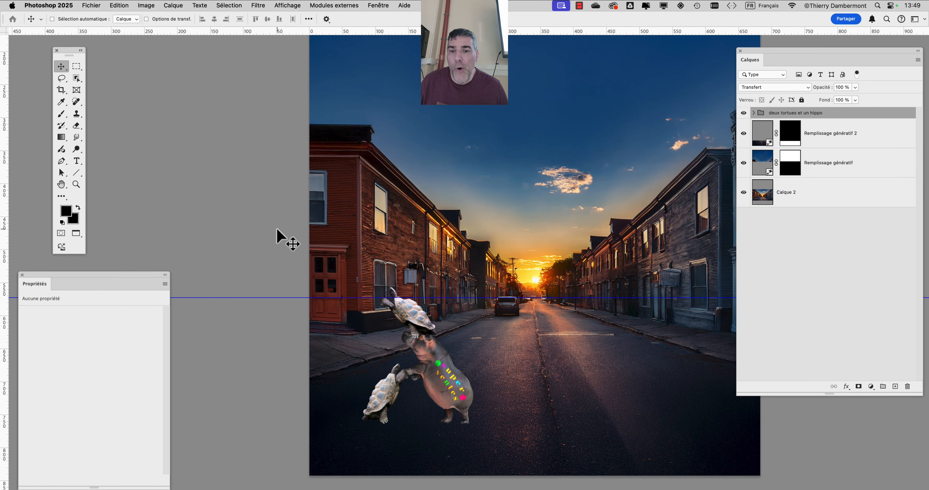
drag(429, 252, 362, 205)
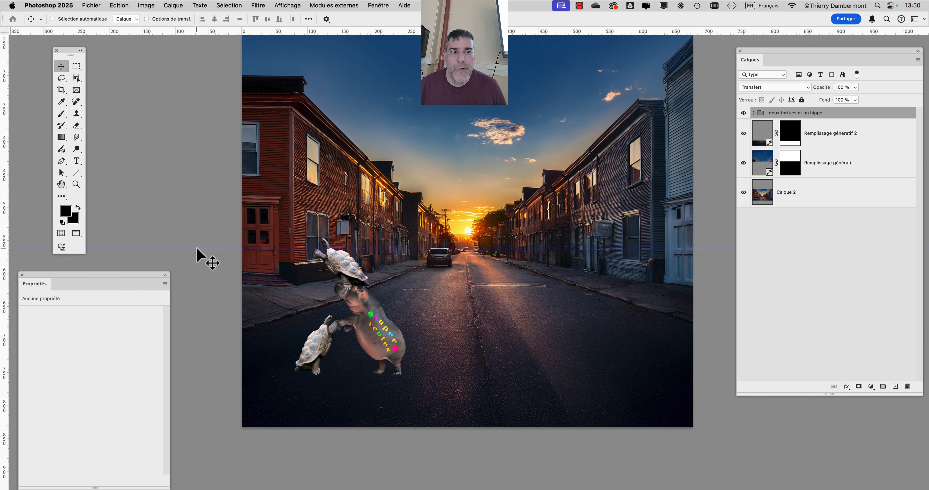
- Lock the guides so the horizon guide cannot be moved
click(287, 5)
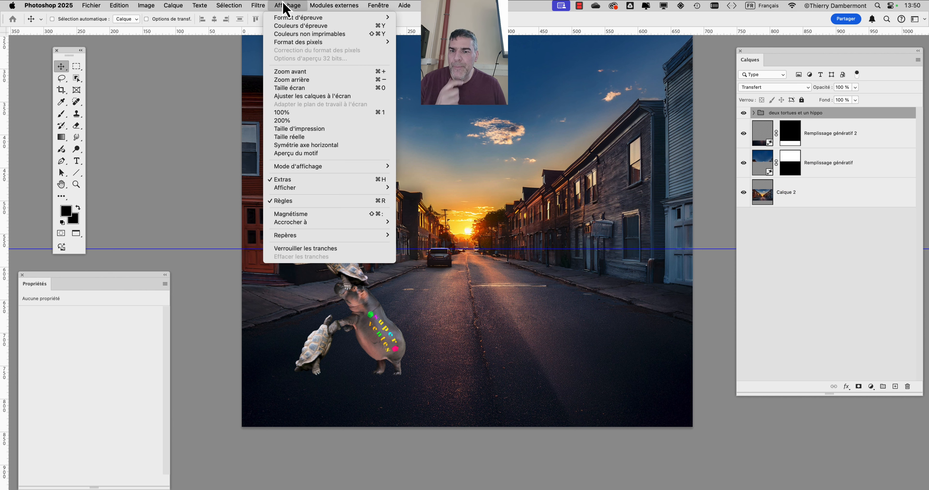
mouse_move(305, 237)
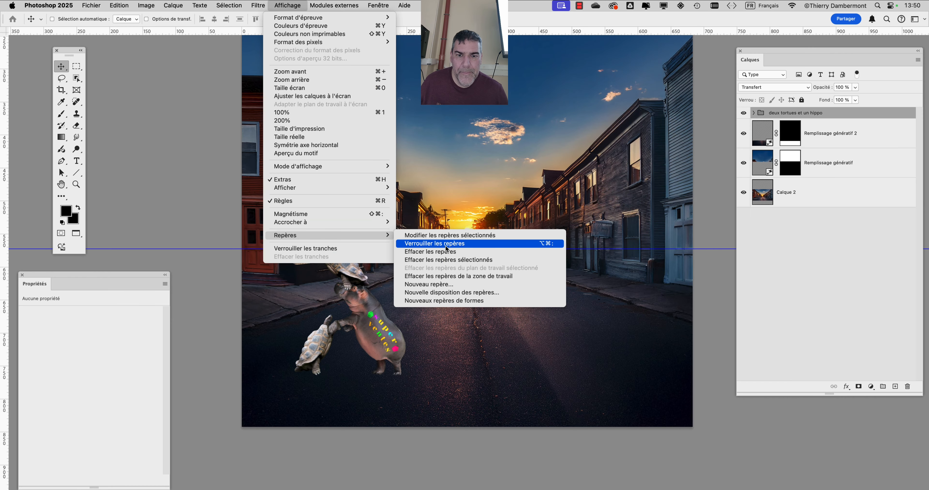
click(446, 249)
- Close the Properties panel and move the turtles-and-hippo group to the middle of the road, with the horizon guide across the hippo's neck
drag(376, 325, 550, 311)
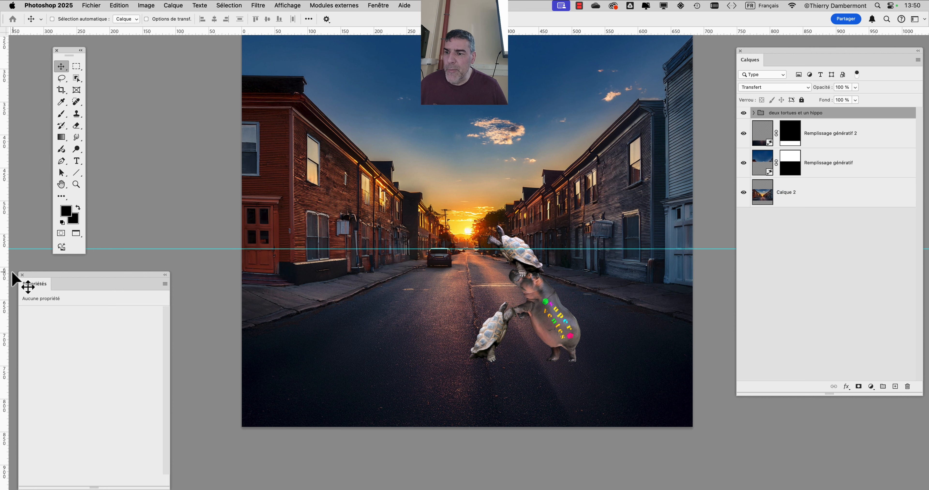
click(22, 275)
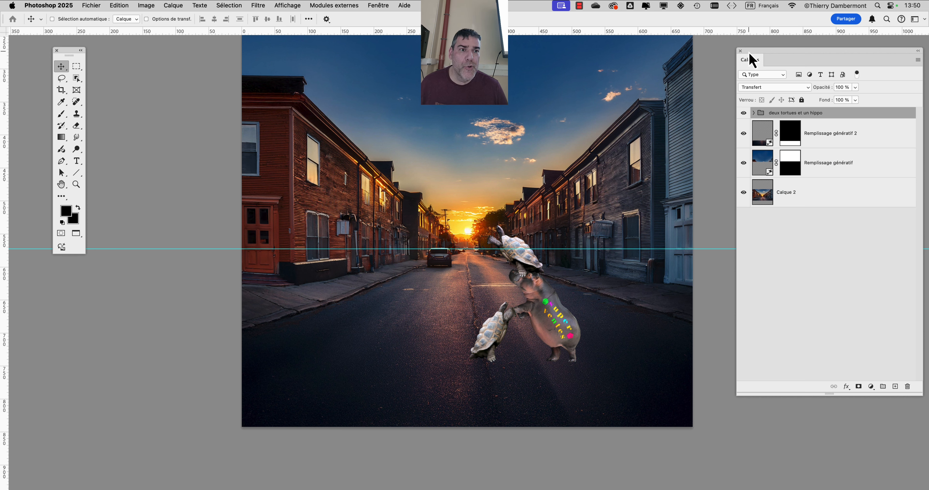
drag(559, 300, 499, 284)
scroll(505, 278, up, 5)
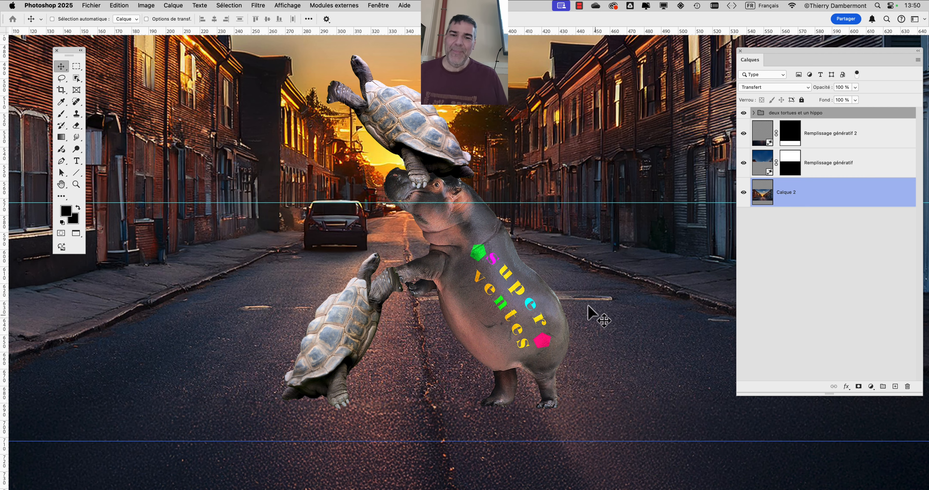
drag(482, 296, 468, 274)
scroll(467, 279, down, 2)
scroll(468, 287, down, 2)
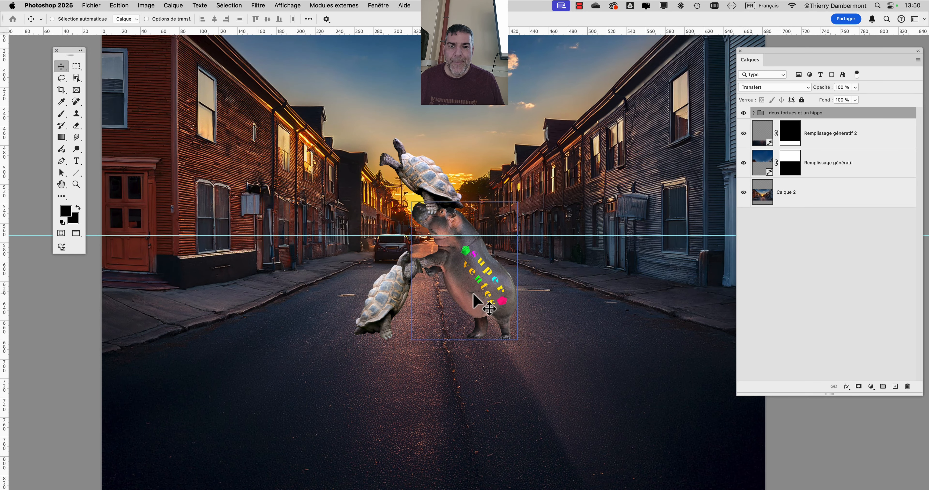
- Raise the turtles-and-hippo group slightly on the road until the horizon guide crosses the hippo's chest
drag(475, 305, 458, 274)
super+click(480, 305)
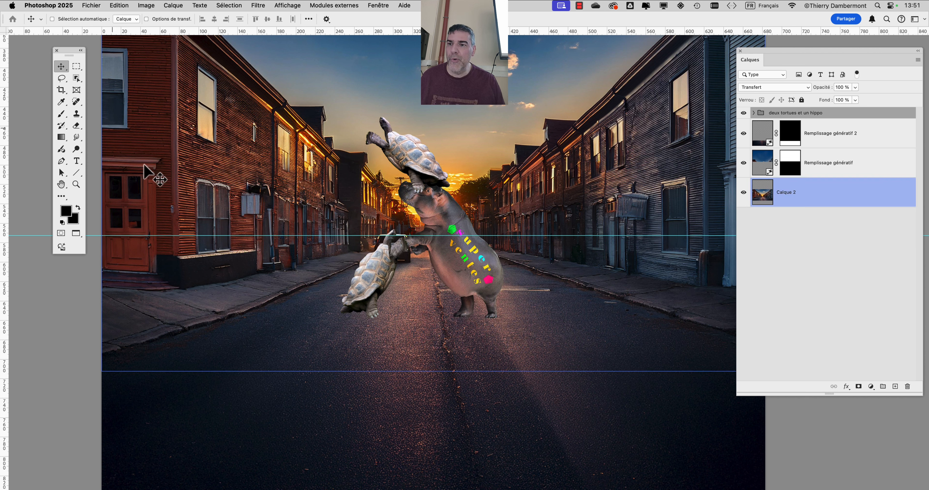
key(super)
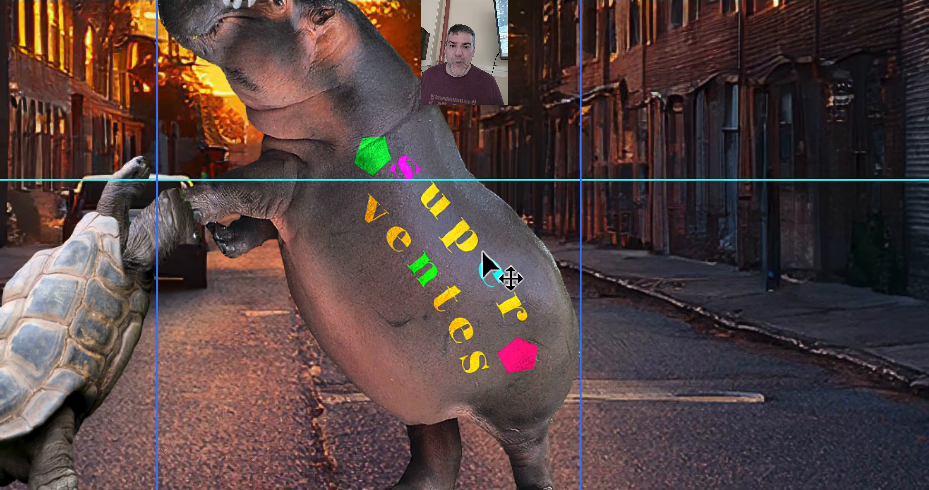
drag(425, 265, 424, 258)
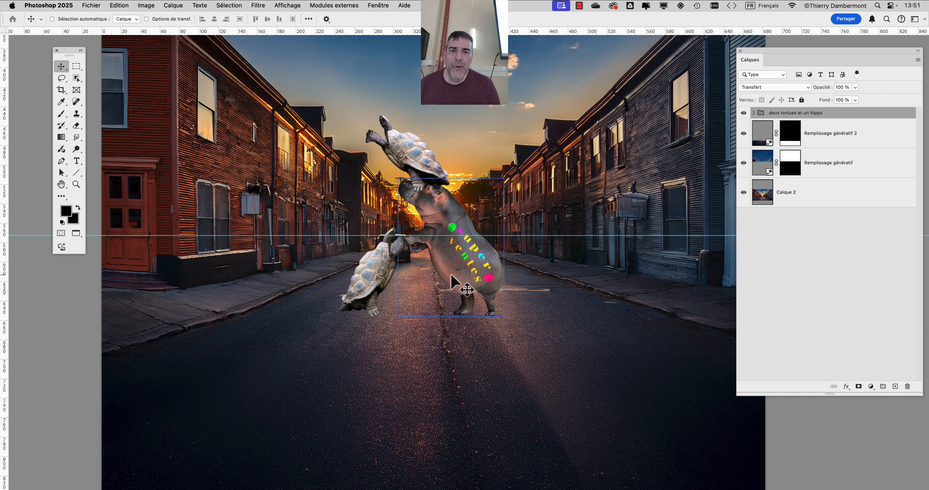
scroll(451, 274, down, 3)
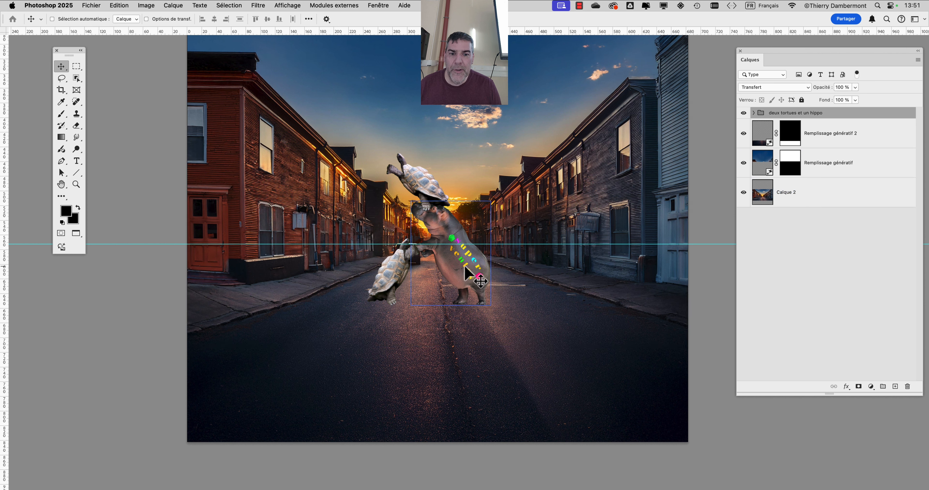
- Move the group down toward the foreground so the horizon guide crosses only the upper turtle
drag(465, 267, 474, 346)
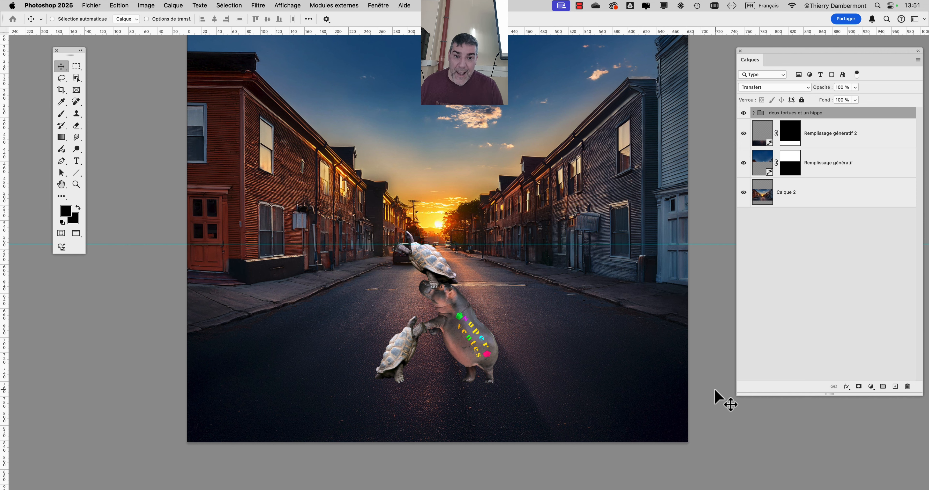
drag(508, 307, 460, 269)
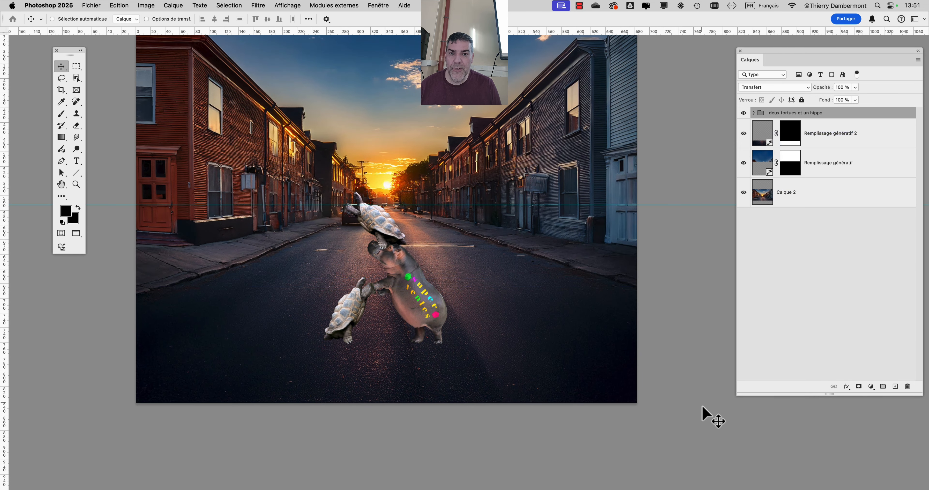
drag(639, 322, 669, 327)
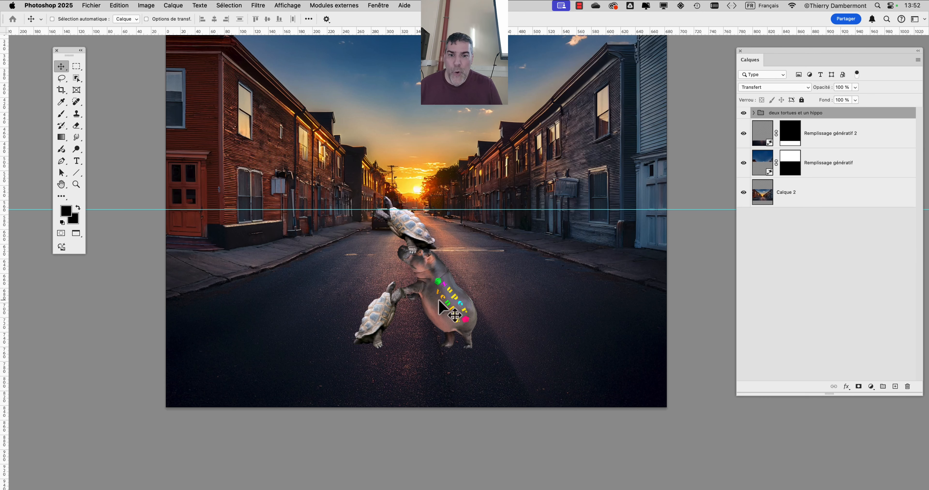
- Move the group up the street beside the car, with the animals' feet just below the horizon guide
drag(444, 307, 424, 200)
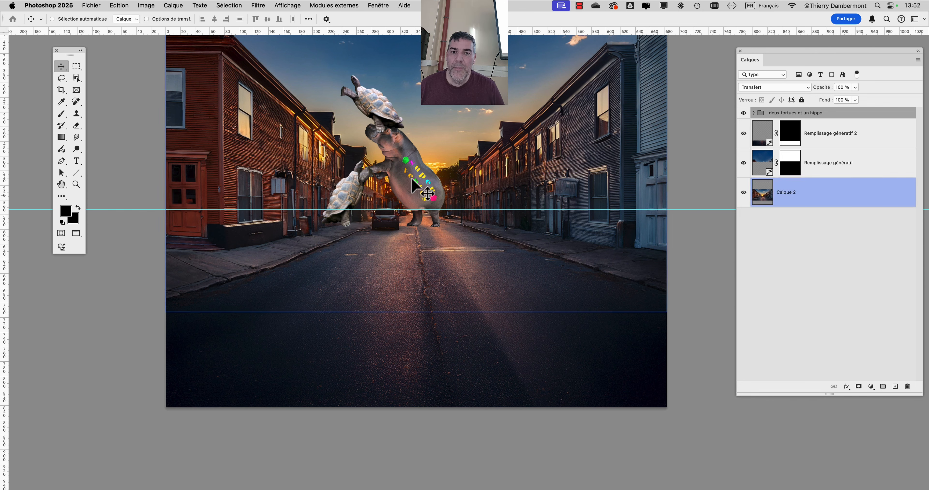
drag(406, 186, 418, 194)
scroll(420, 190, up, 2)
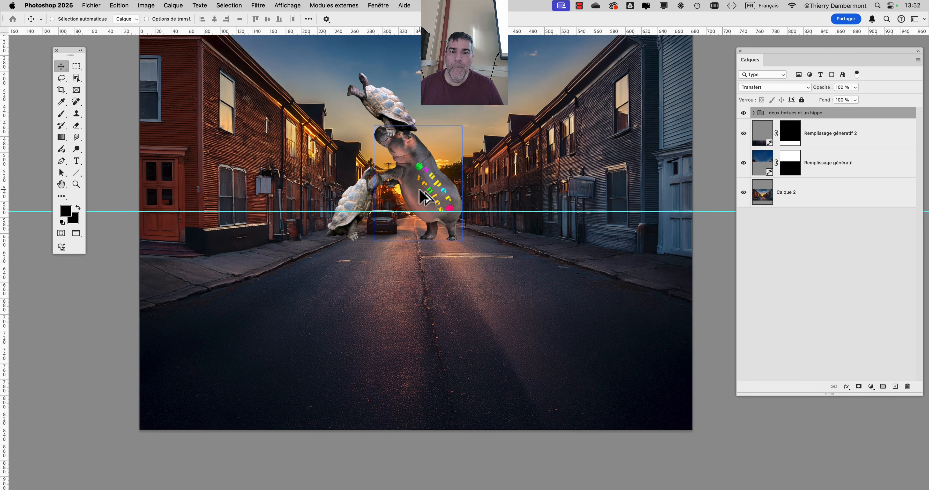
drag(613, 227, 621, 293)
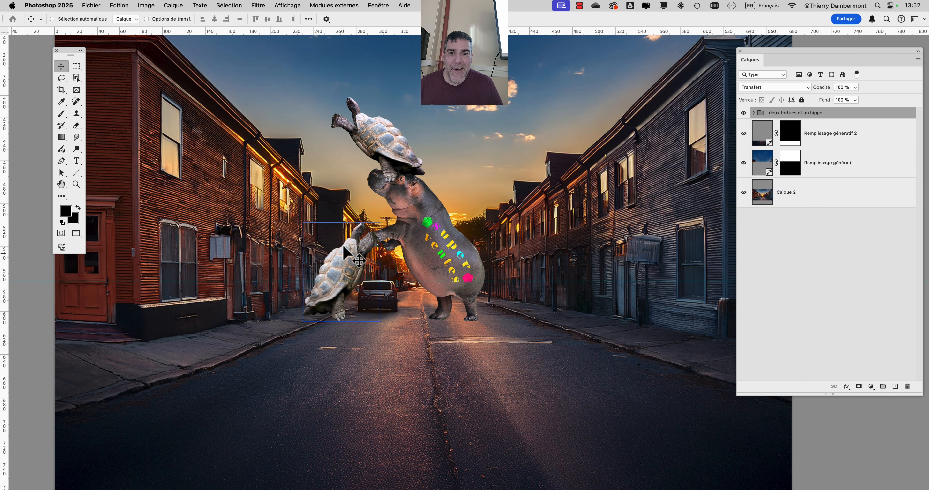
scroll(383, 217, up, 3)
scroll(434, 226, up, 2)
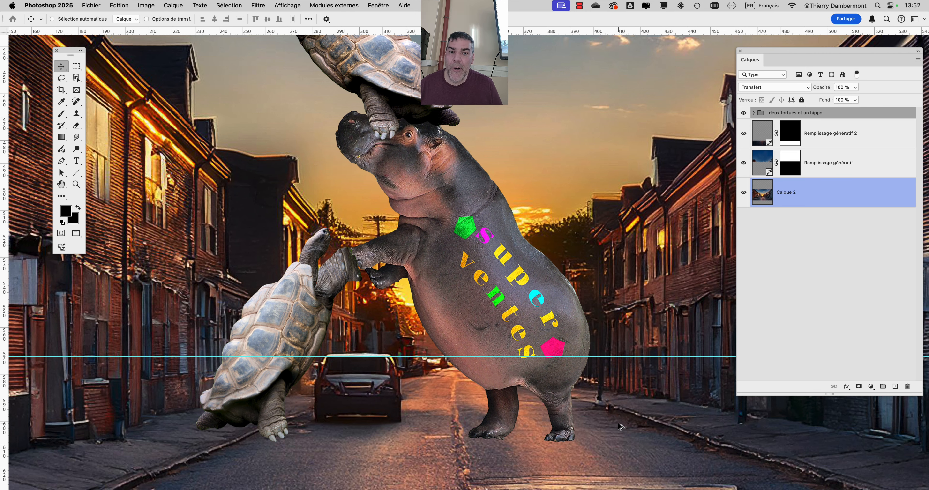
- Move the group back down to the middle of the road so the horizon guide crosses the hippo's upper body
scroll(621, 426, down, 5)
drag(464, 315, 351, 159)
drag(387, 179, 412, 247)
super+click(531, 325)
scroll(531, 325, down, 1)
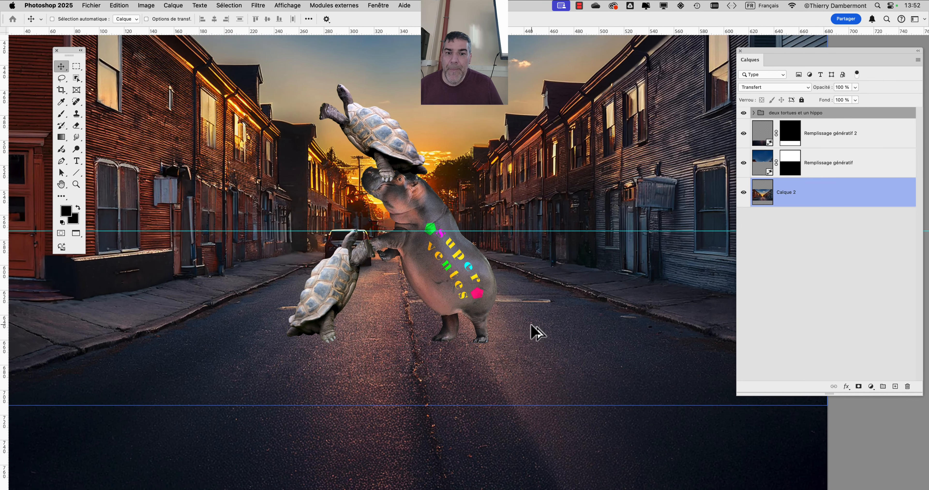
scroll(537, 332, down, 6)
super+click(634, 332)
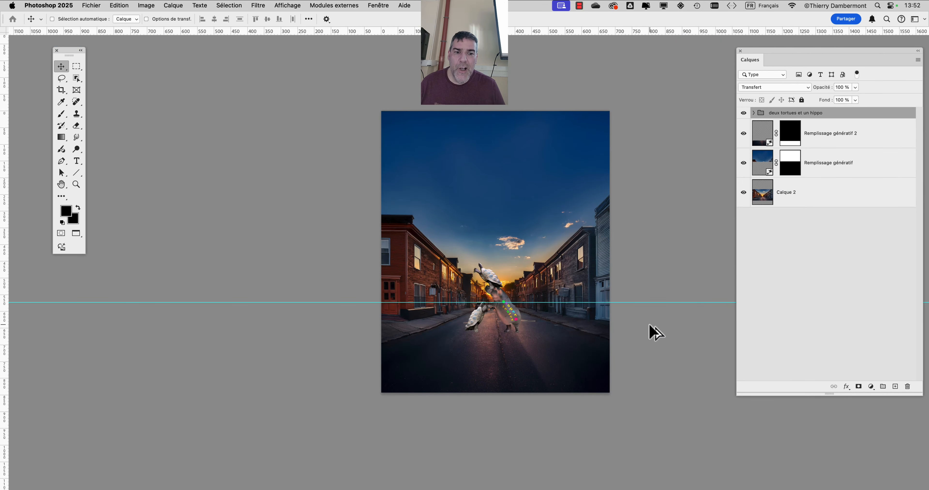
scroll(671, 346, up, 1)
drag(685, 357, 609, 299)
scroll(609, 300, up, 1)
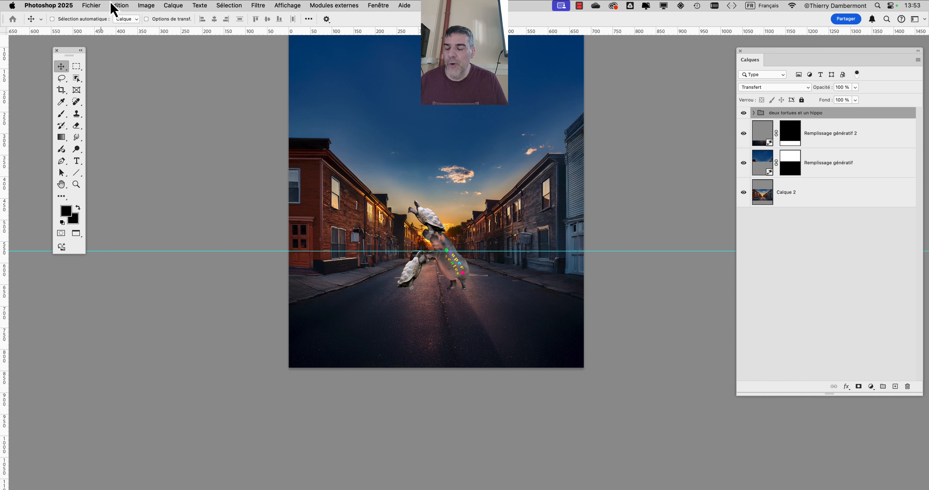
- Scale the turtles-and-hippo group proportionally to about 201%, extending its feet toward the foreground of the road
click(118, 5)
click(164, 215)
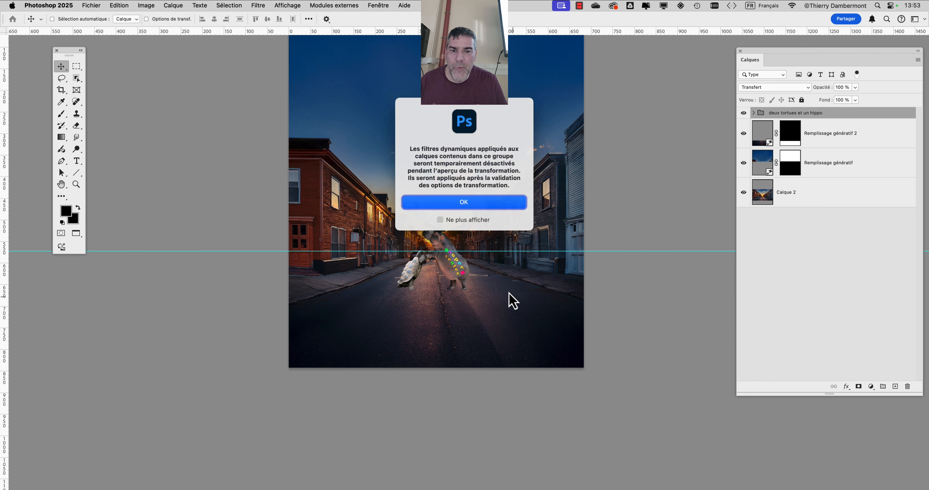
click(495, 202)
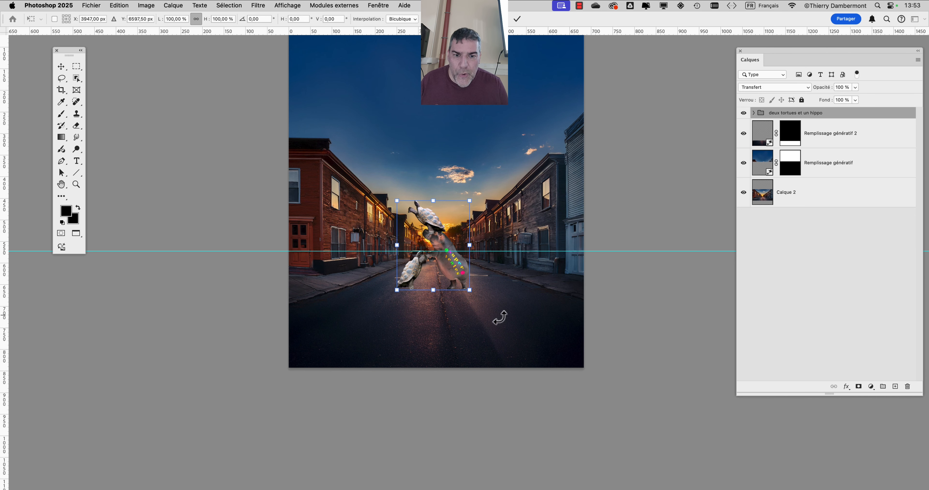
drag(470, 290, 500, 328)
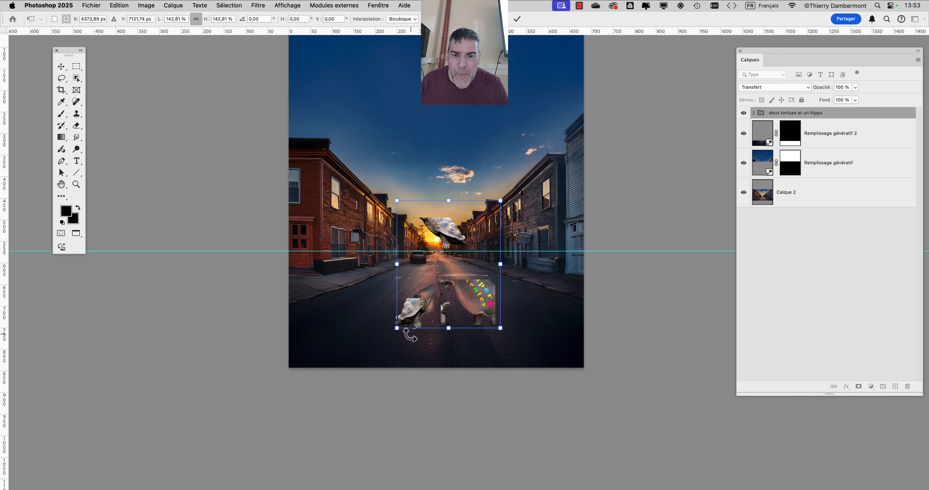
drag(397, 328, 377, 353)
drag(501, 200, 516, 181)
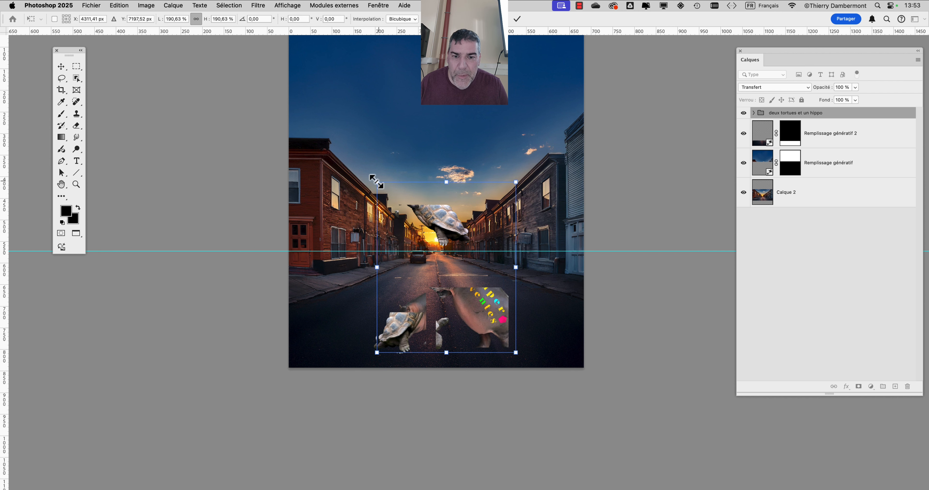
drag(377, 182, 365, 177)
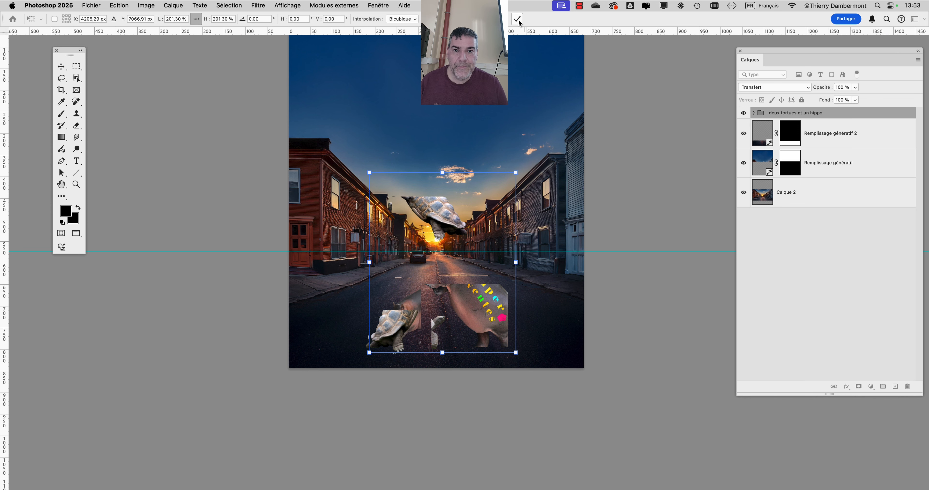
click(518, 19)
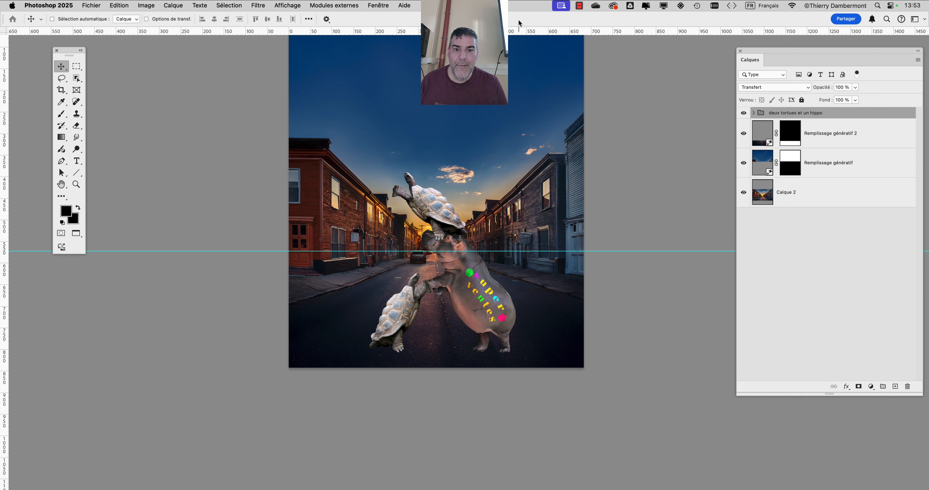
- Move the enlarged group up the road until the horizon guide meets the lower turtle's head, and shift it slightly right
scroll(472, 276, up, 3)
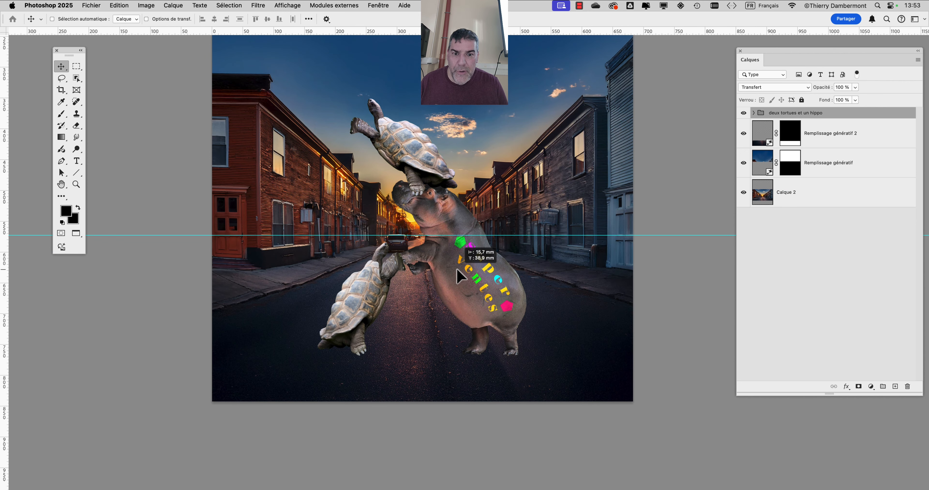
drag(458, 269, 457, 252)
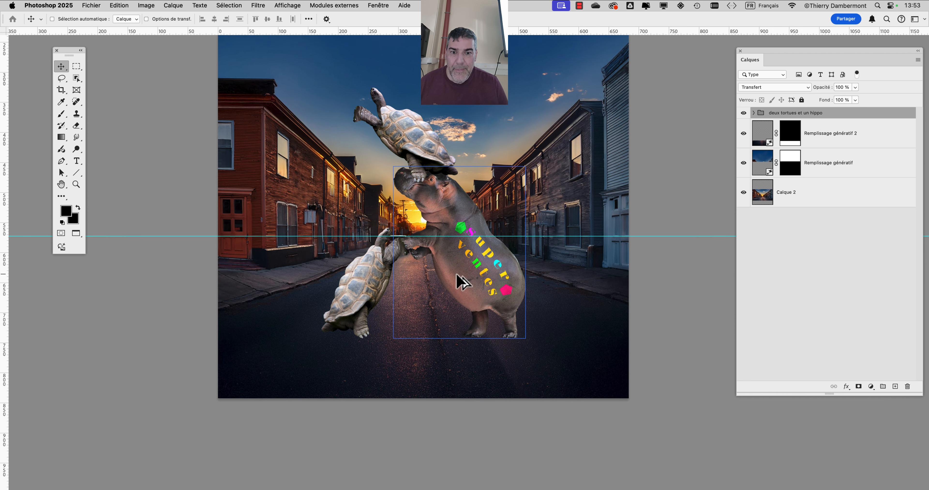
scroll(461, 279, down, 3)
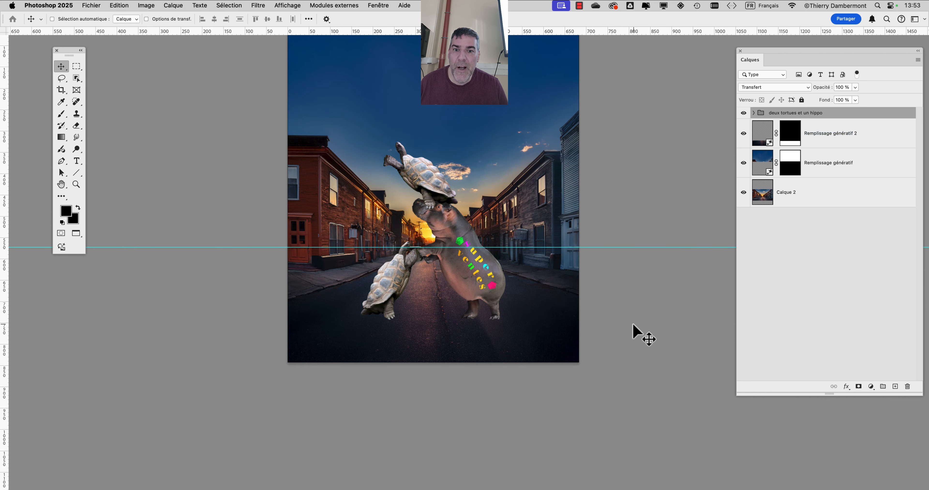
mouse_move(473, 279)
mouse_down()
mouse_move(514, 279)
mouse_move(465, 283)
mouse_move(489, 280)
mouse_move(482, 278)
mouse_up()
scroll(612, 302, down, 2)
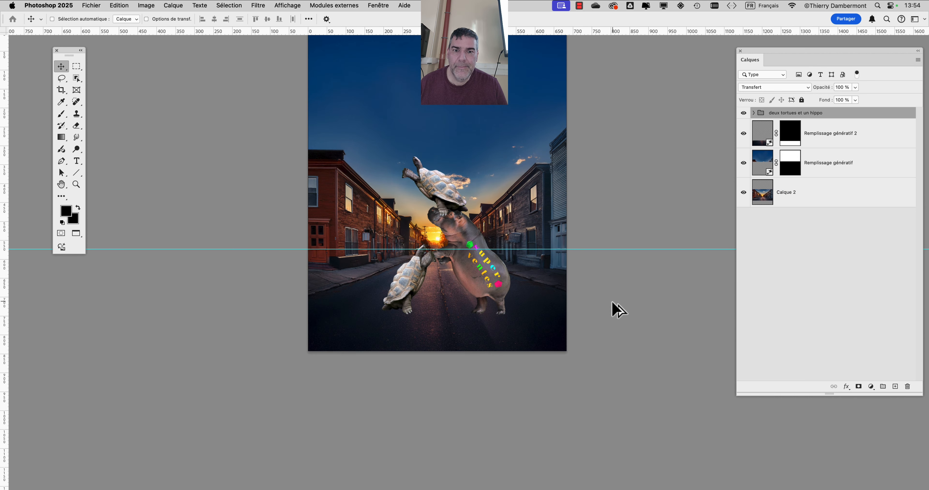
scroll(612, 302, down, 2)
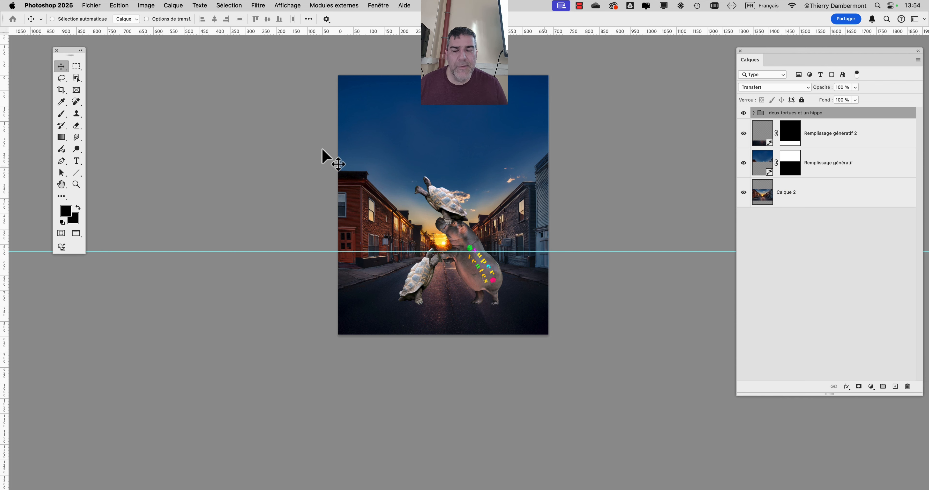
- Save the document in Photoshop format as a new version named "décor avec deux tortues et un hippo - 02.psd"
click(91, 5)
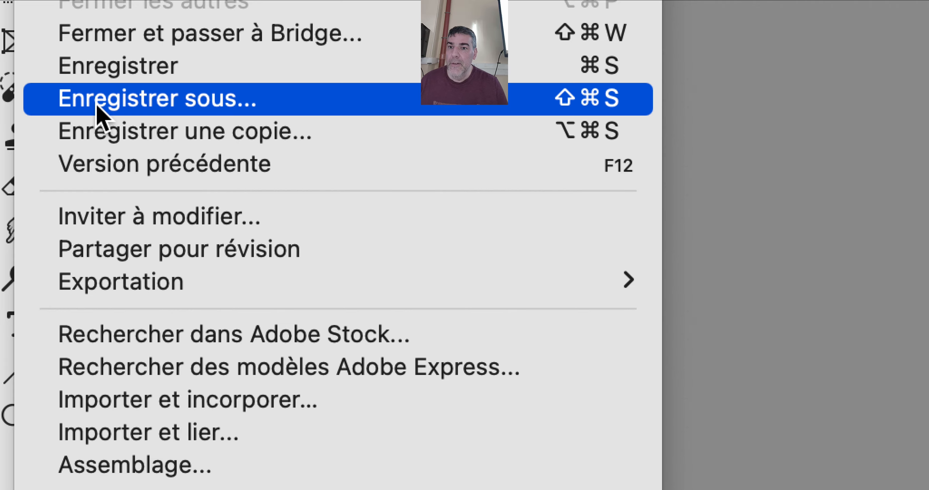
click(98, 106)
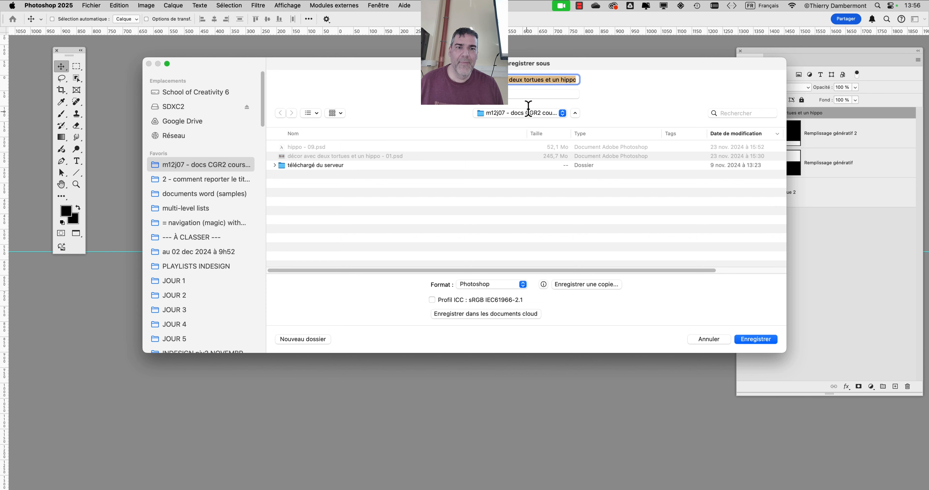
click(530, 79)
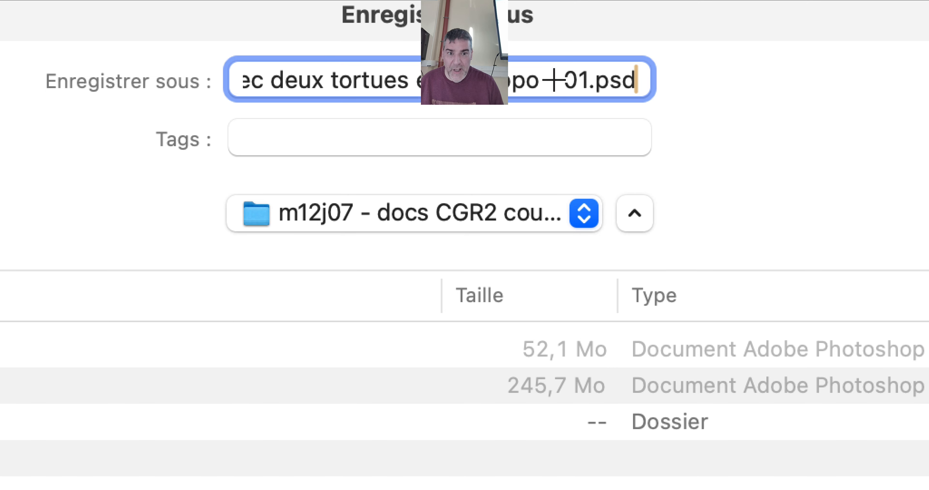
drag(588, 86, 594, 87)
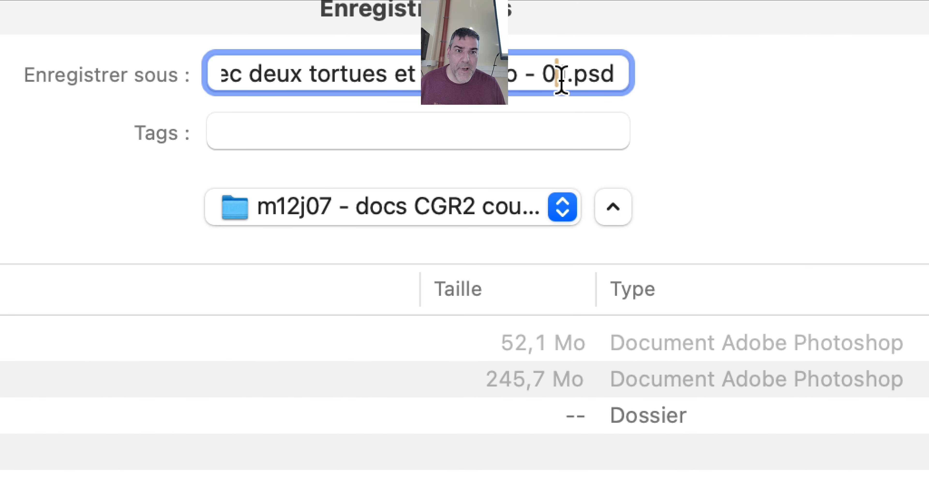
text(2)
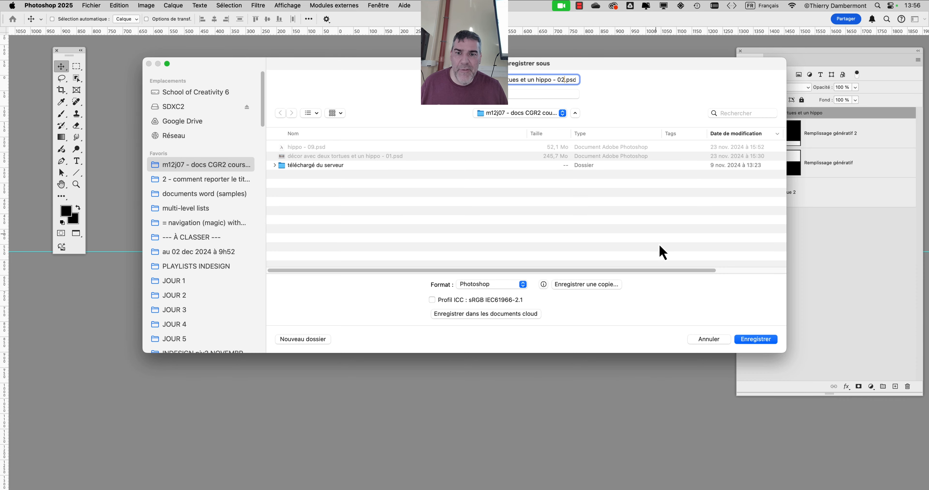
click(769, 339)
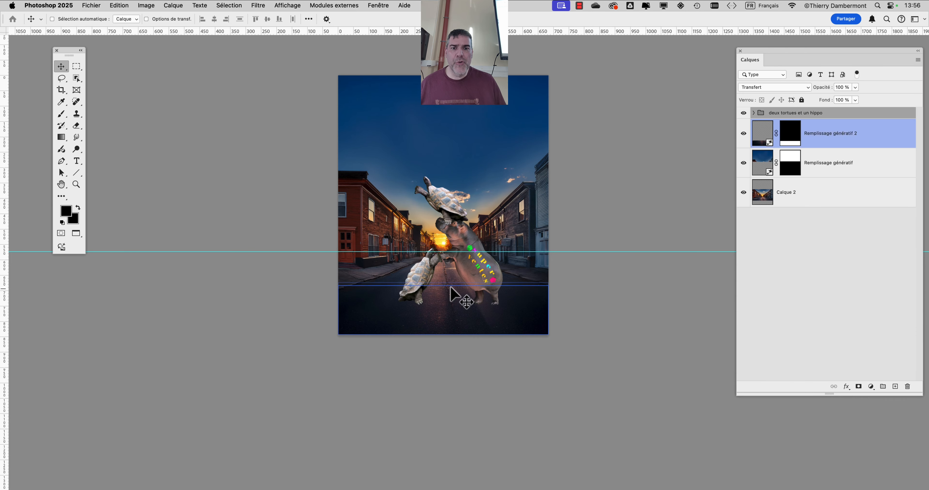
- Switch to Finder, compare the sizes of the 01 and 02 PSD versions in list view, and return to Photoshop
key(super+Tab)
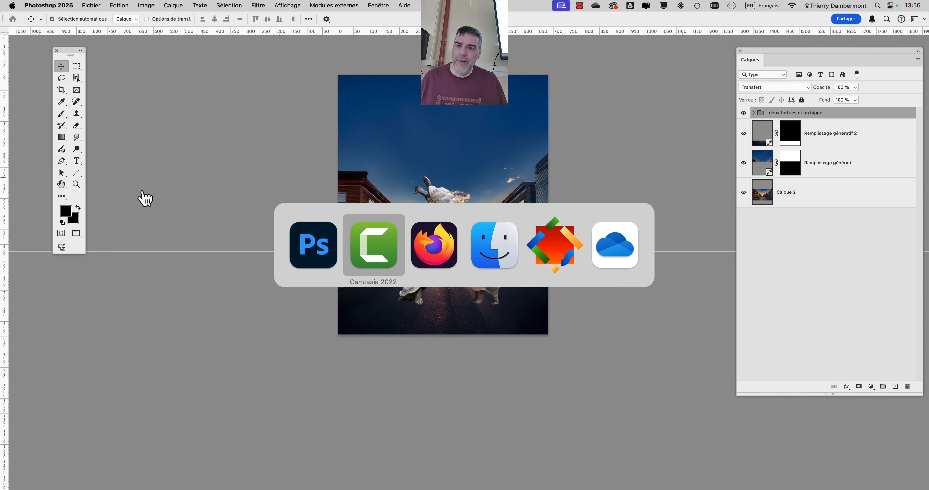
click(509, 244)
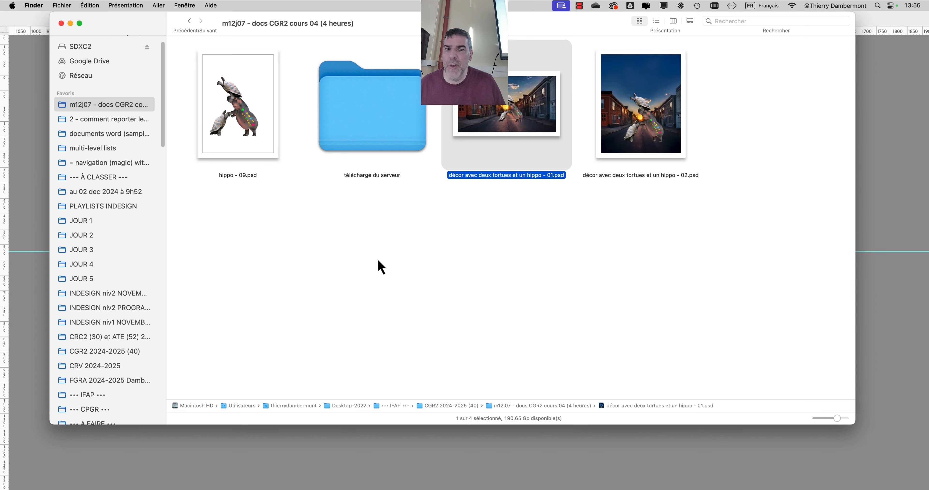
click(381, 267)
click(655, 23)
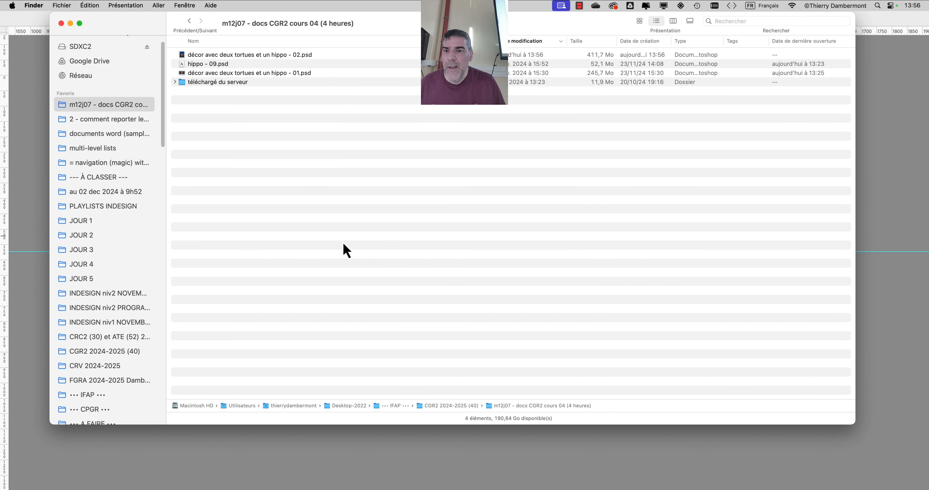
click(191, 54)
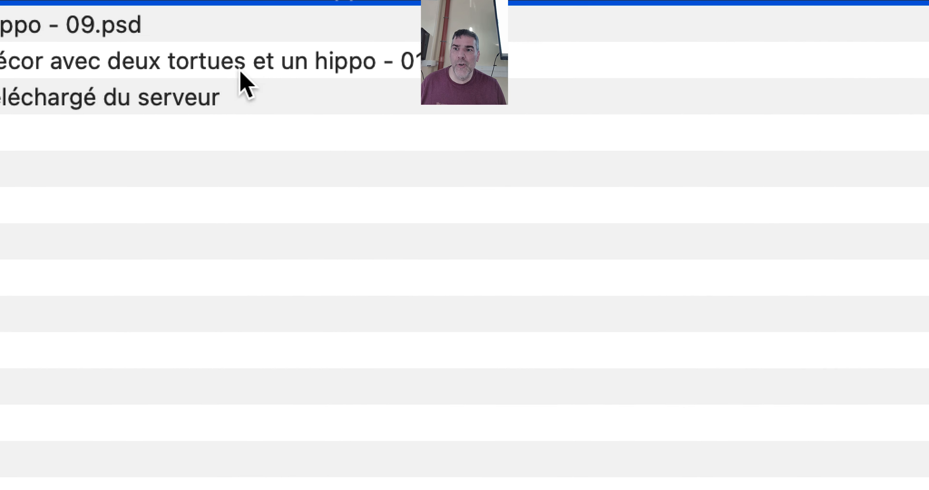
click(234, 74)
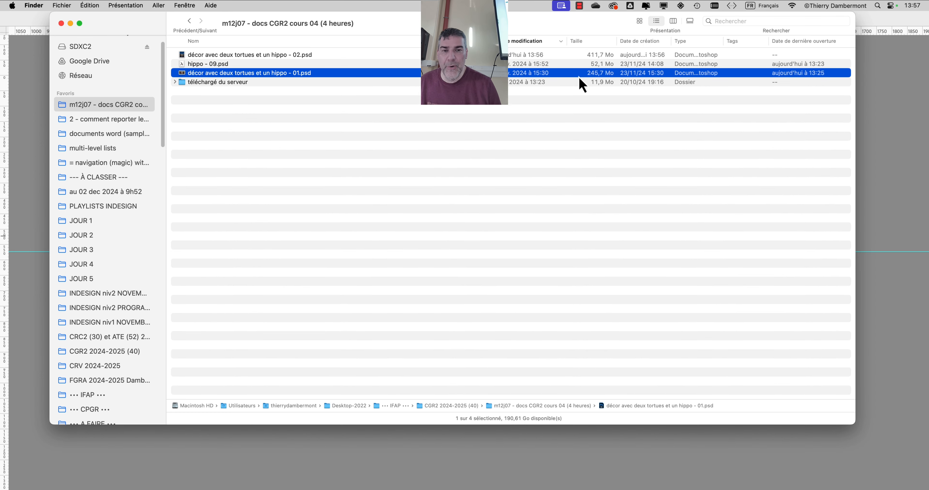
click(687, 299)
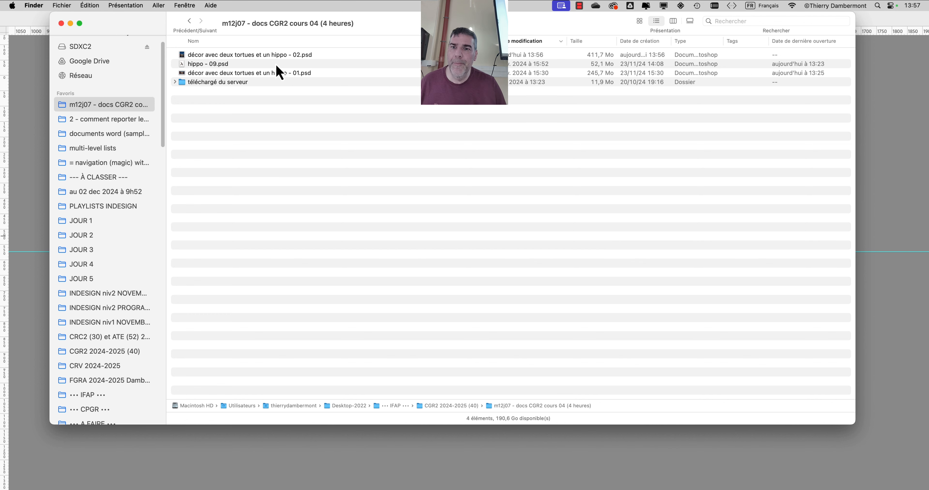
click(44, 183)
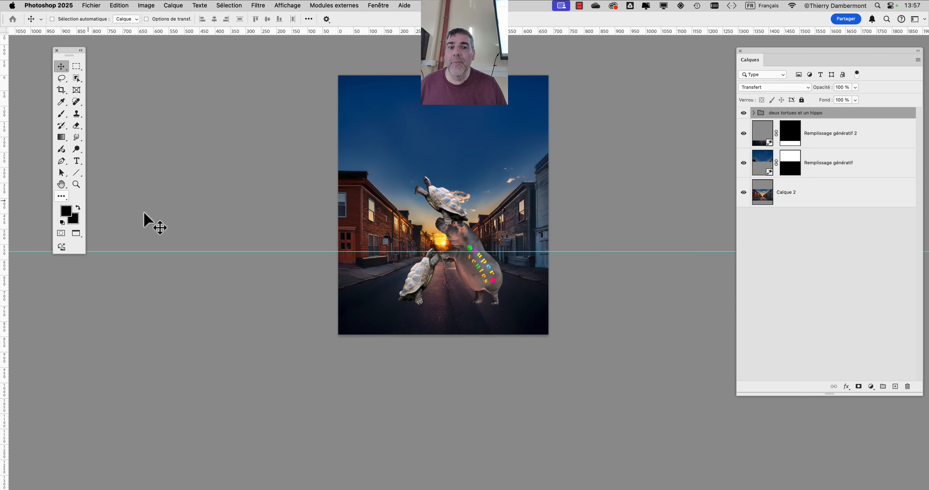
- Try shifting the street layer Calque 2 to the left behind the animals, and undo the shift
super+click(361, 252)
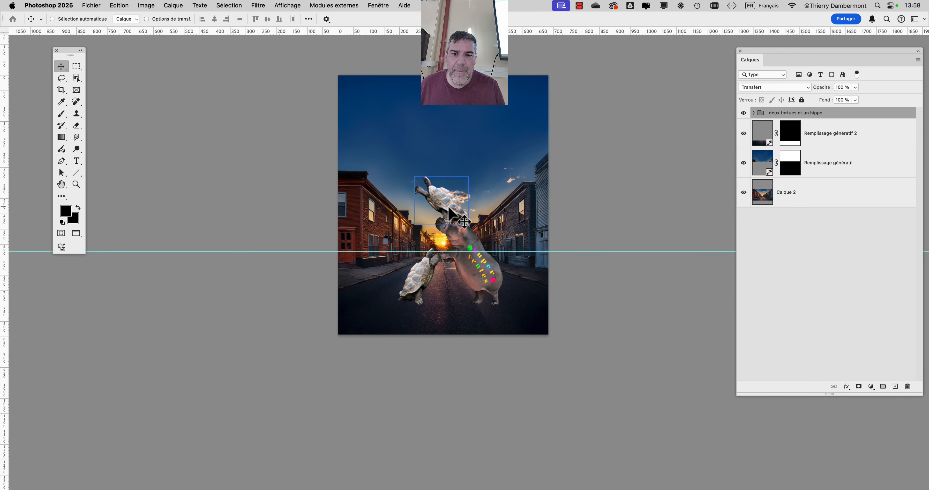
scroll(469, 203, up, 6)
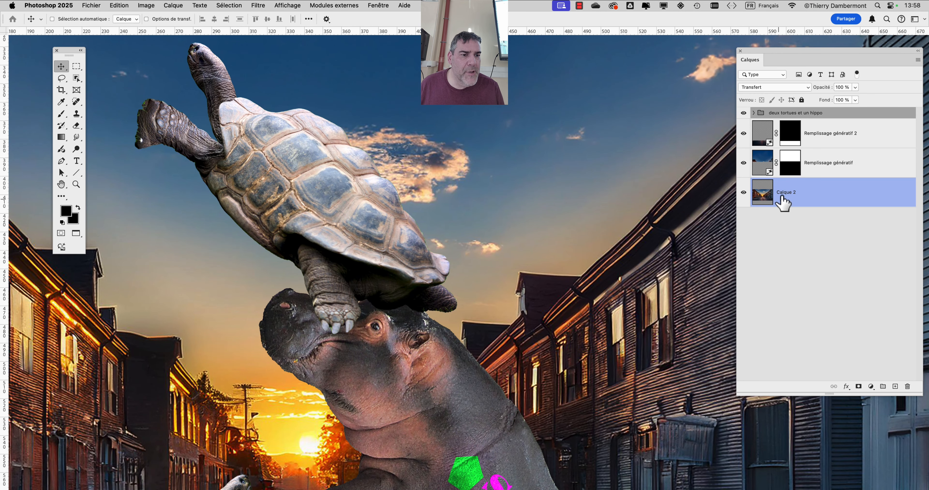
click(782, 198)
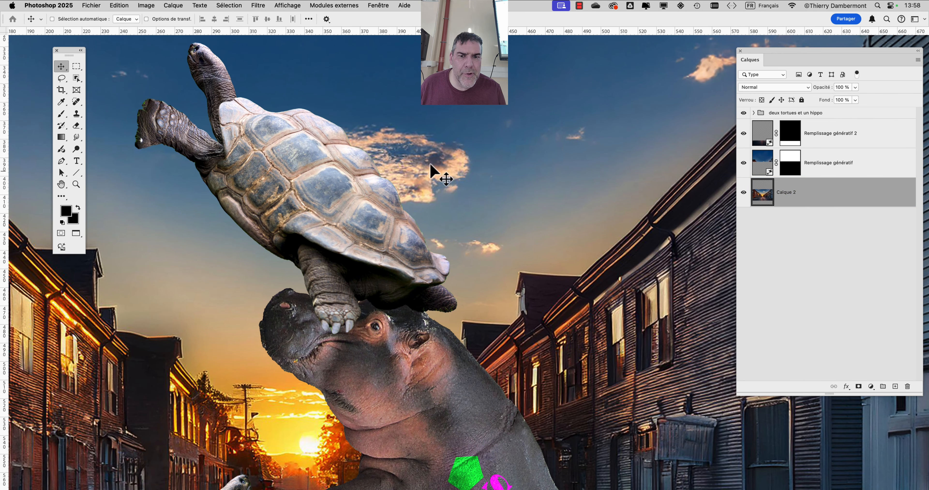
drag(348, 199, 282, 195)
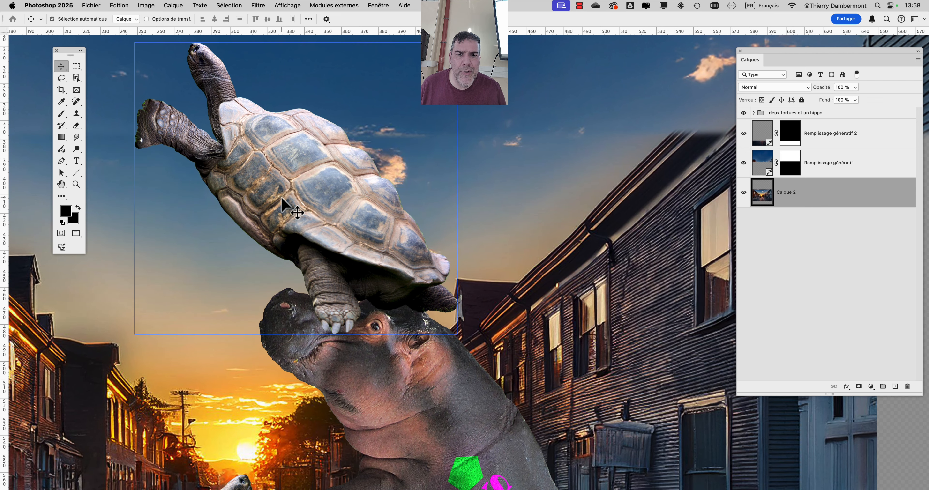
key(super+z)
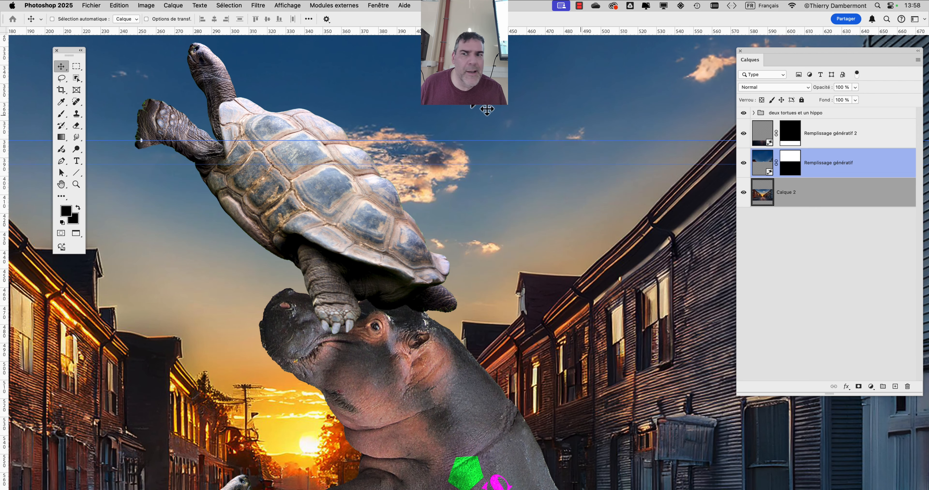
- Select the turtles-and-hippo group and nudge it slightly left and down over the street
click(801, 113)
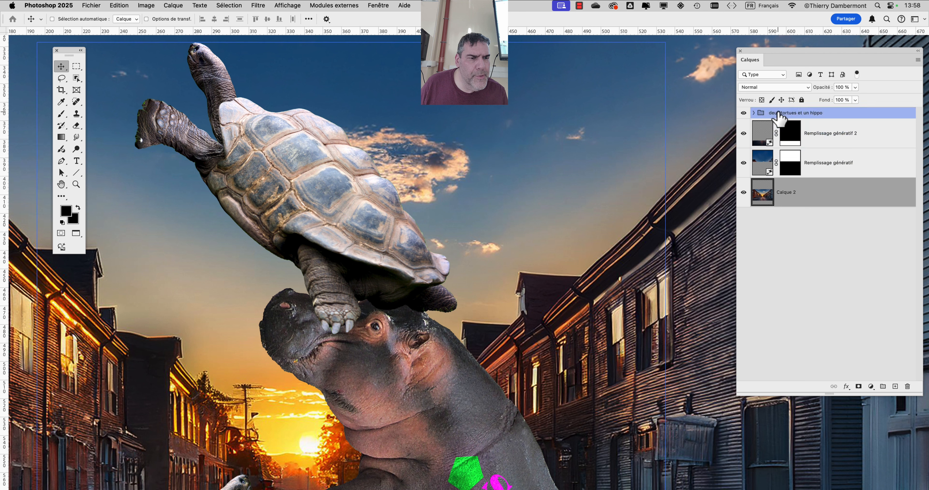
mouse_move(342, 193)
mouse_down()
mouse_move(420, 201)
mouse_move(332, 198)
mouse_up()
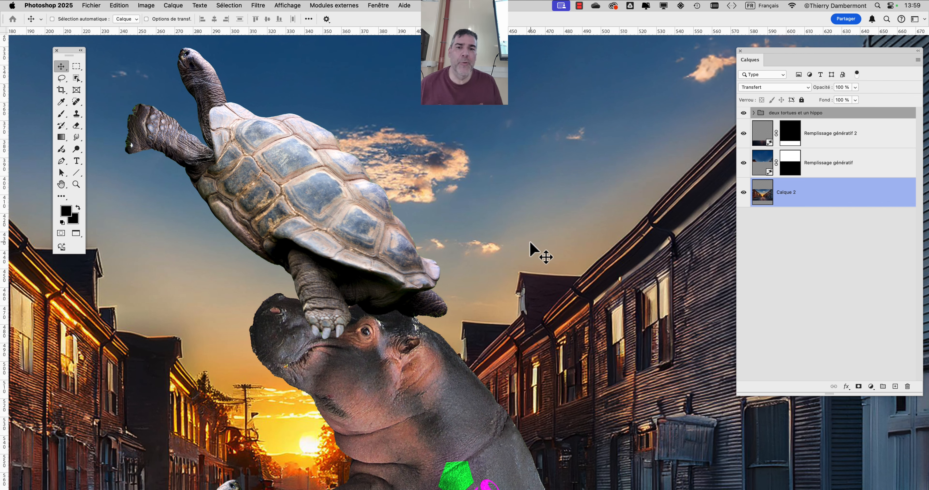
- Hide the turtles-and-hippo group so that only the street background layers are shown
scroll(523, 255, down, 6)
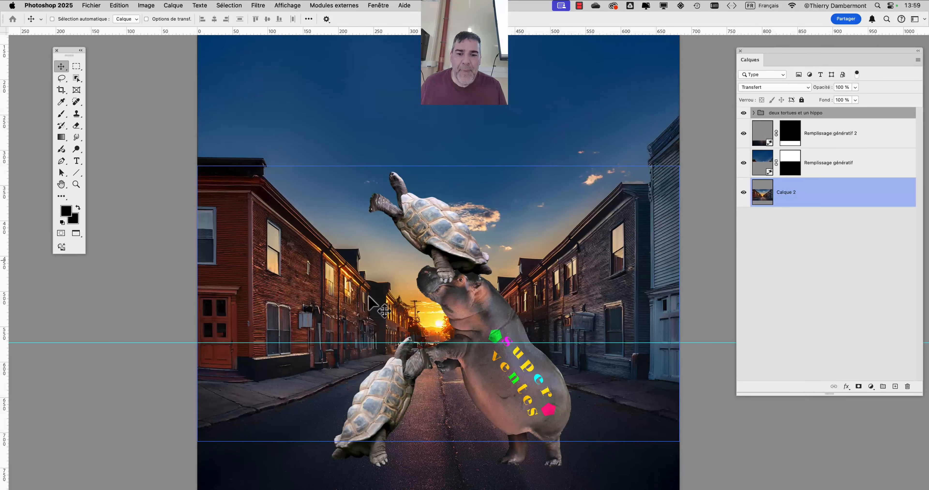
scroll(169, 291, down, 1)
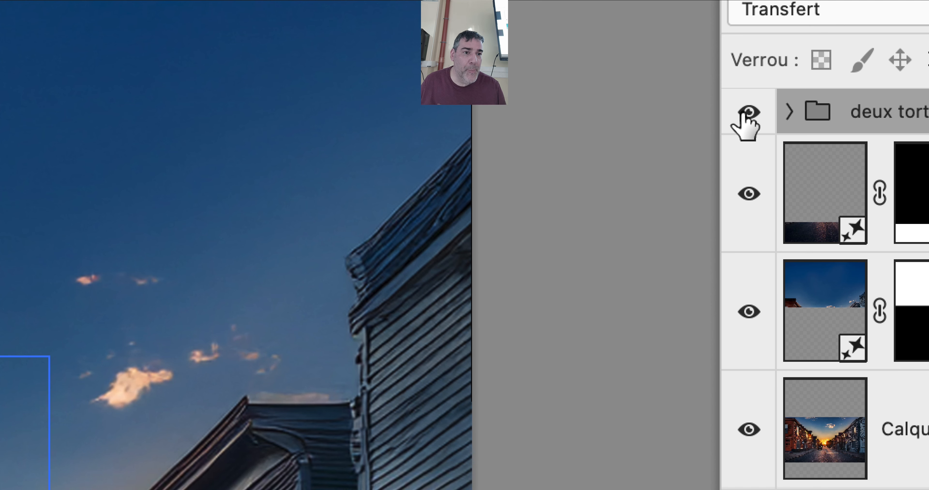
click(743, 113)
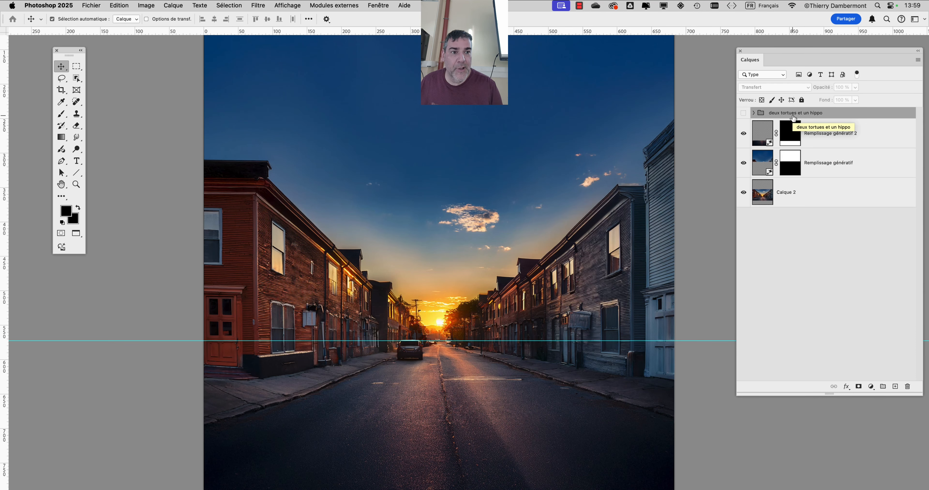
key(super)
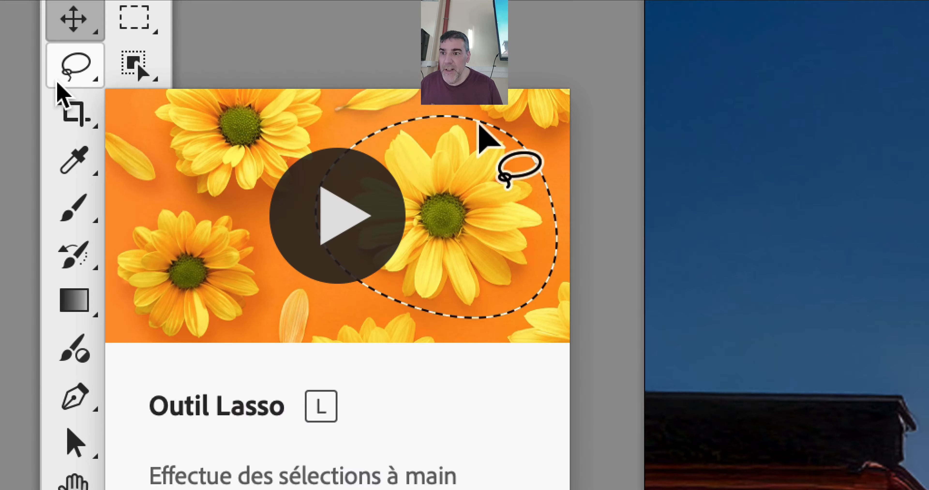
- Lasso the bright cloud above the street and remove it with Generative Fill using an empty prompt
click(58, 87)
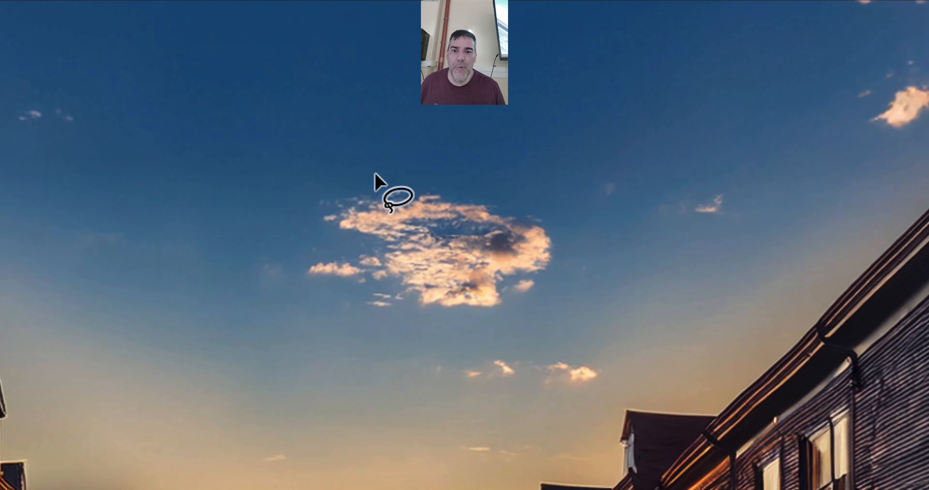
mouse_move(319, 167)
mouse_down()
mouse_move(207, 210)
mouse_move(343, 386)
mouse_move(477, 406)
mouse_move(595, 396)
mouse_up()
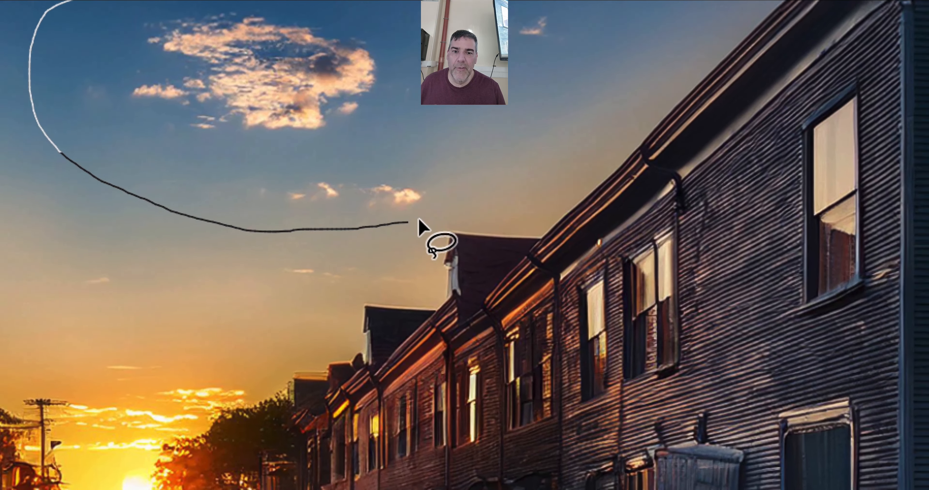
mouse_move(418, 220)
mouse_down()
mouse_move(422, 177)
mouse_move(388, 174)
mouse_up()
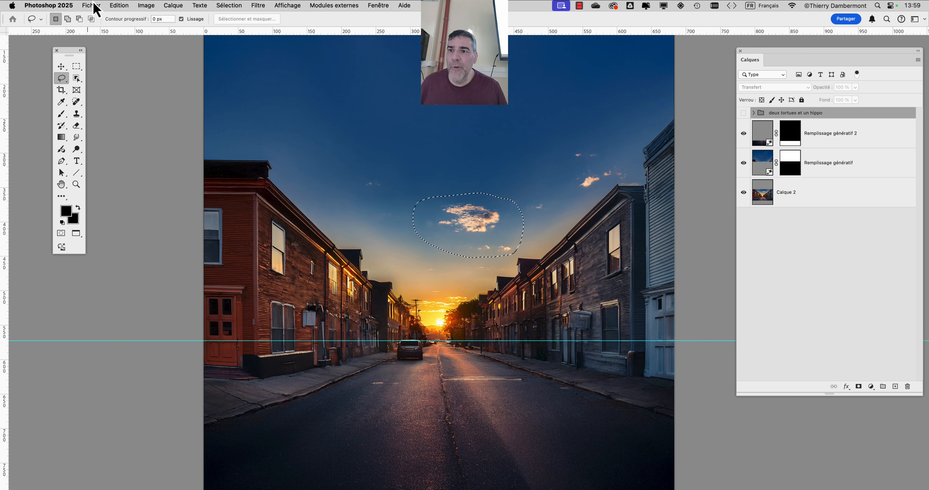
click(116, 5)
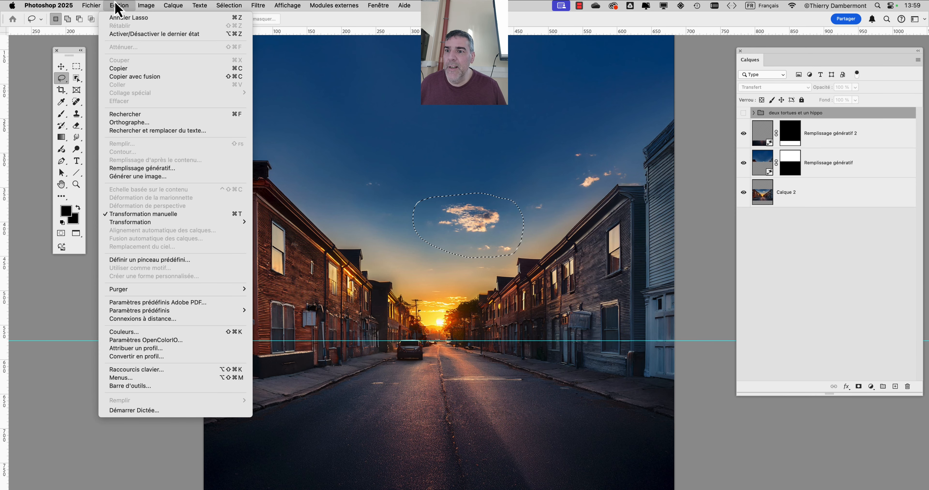
click(154, 169)
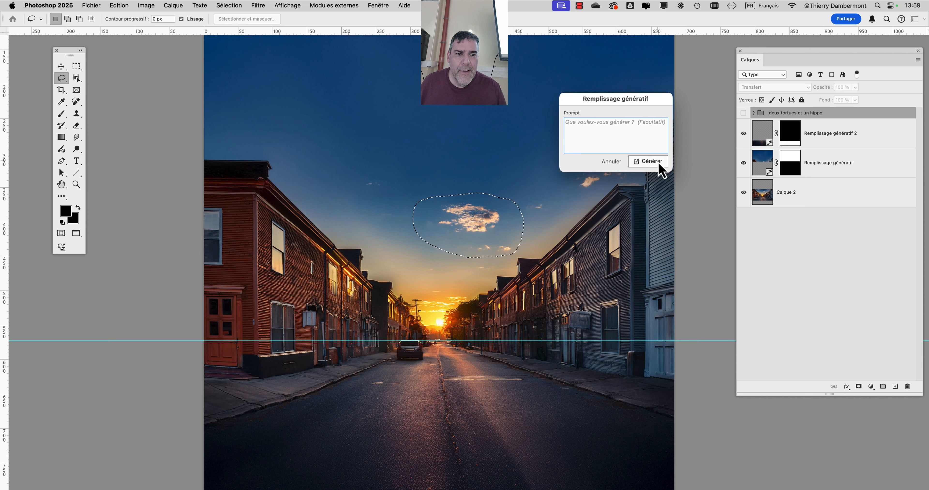
click(647, 161)
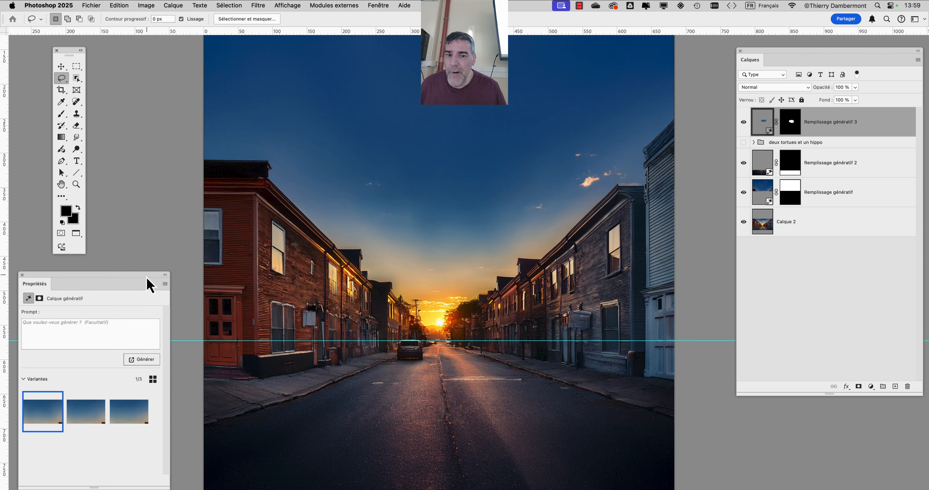
- Compare the generated sky variants, keep the third one, and move the Properties panel clear of the image
drag(151, 284, 716, 124)
click(655, 265)
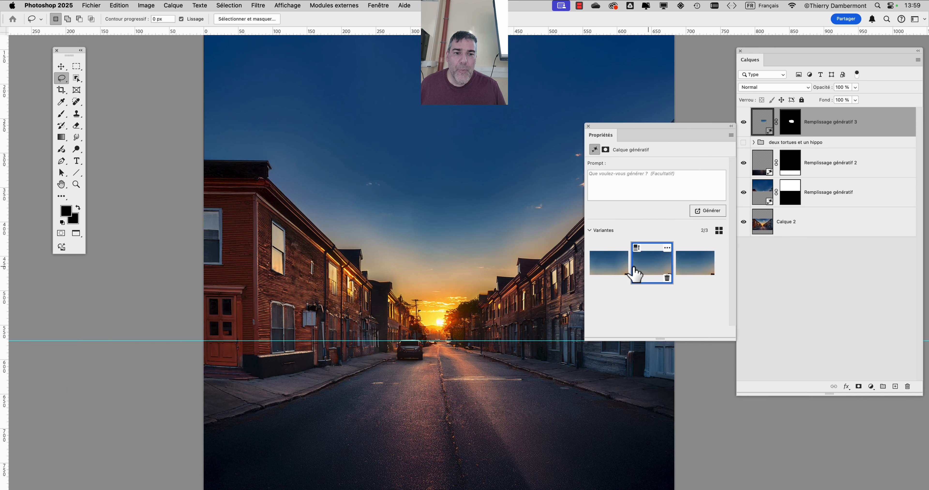
click(611, 265)
click(653, 267)
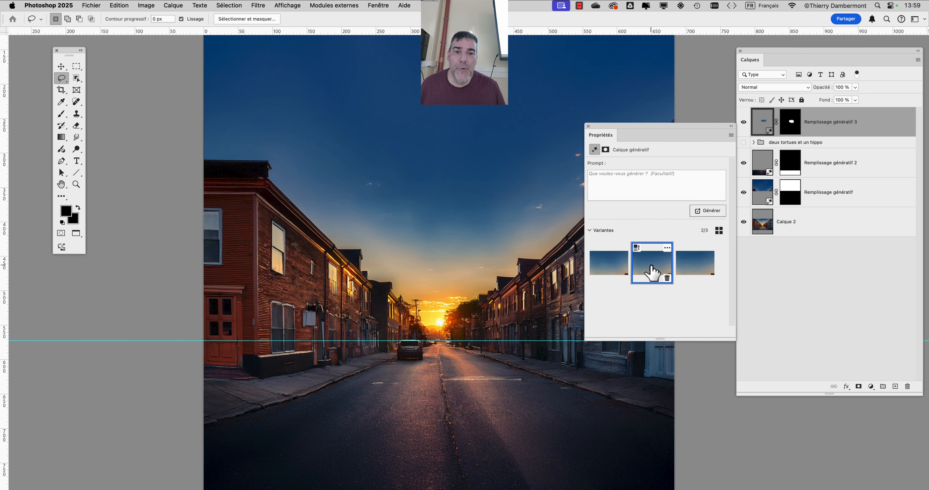
click(699, 272)
drag(613, 126, 332, 200)
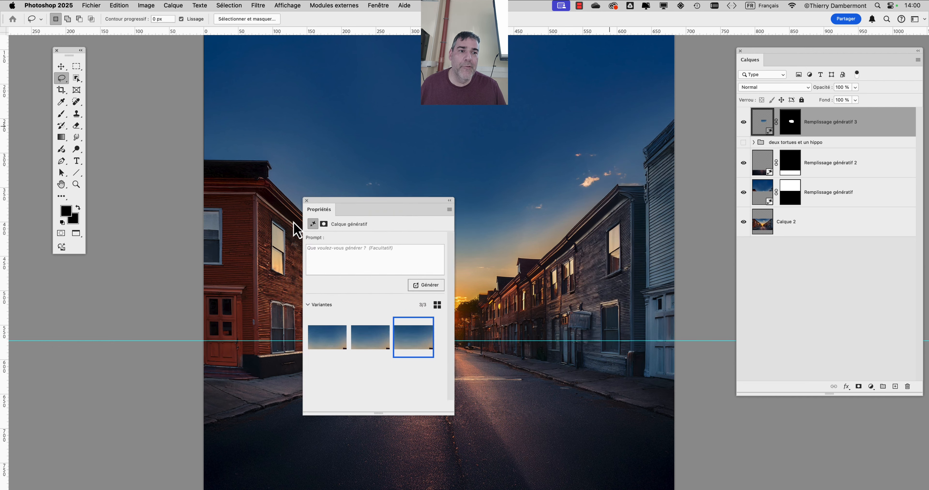
drag(294, 223, 186, 268)
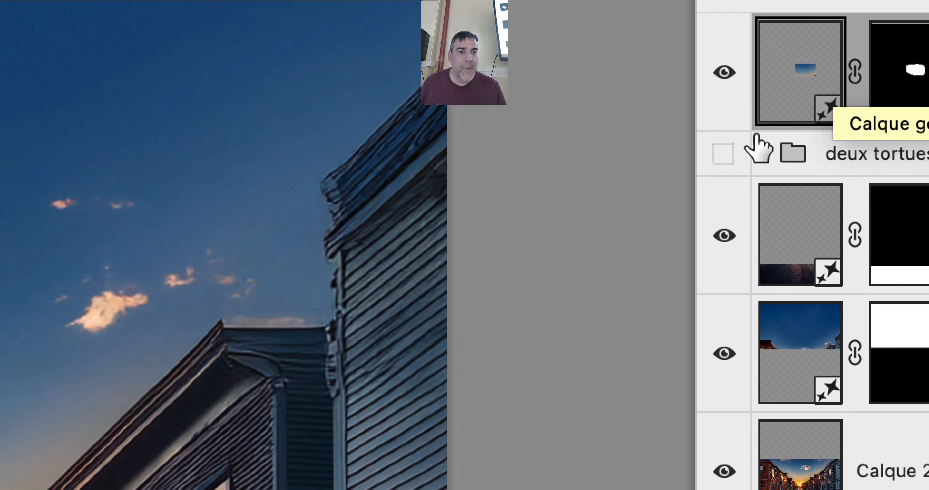
- Show the turtles-and-hippo group again and place the Remplissage génératif 3 layer beneath it
click(661, 200)
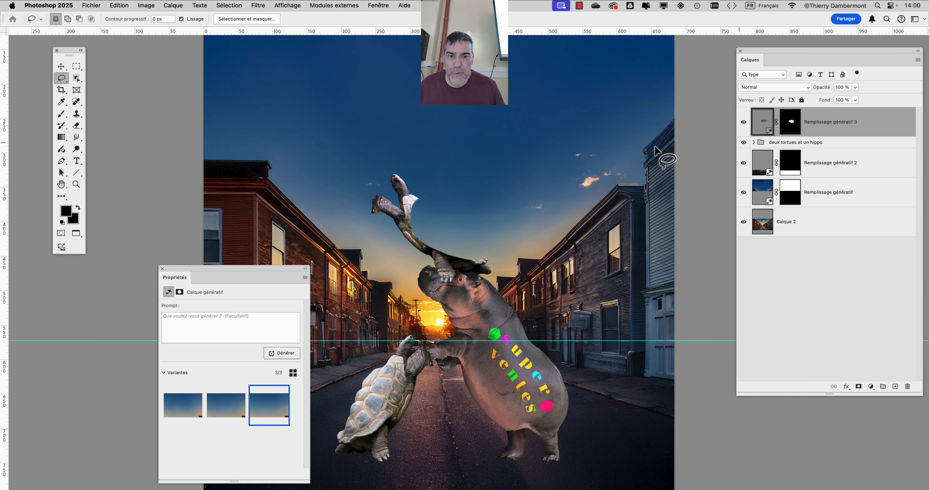
scroll(470, 215, up, 5)
scroll(470, 215, up, 3)
scroll(456, 176, down, 1)
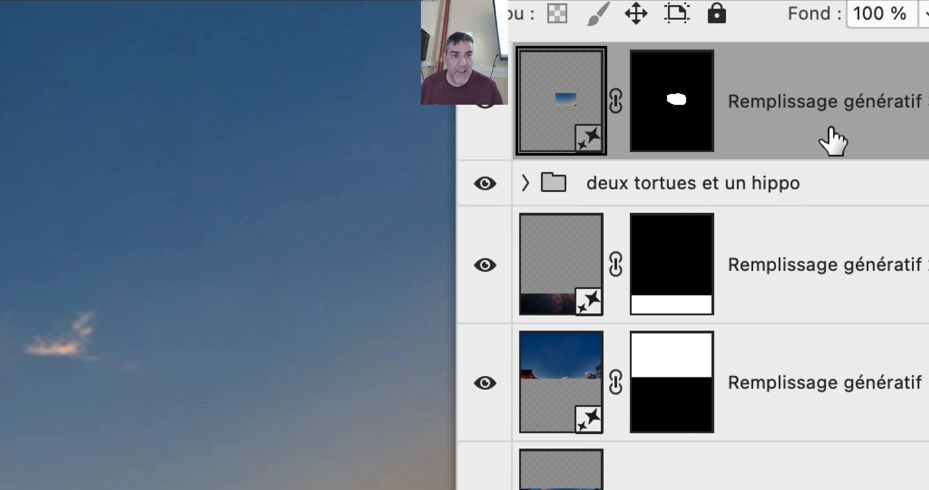
drag(830, 129, 833, 144)
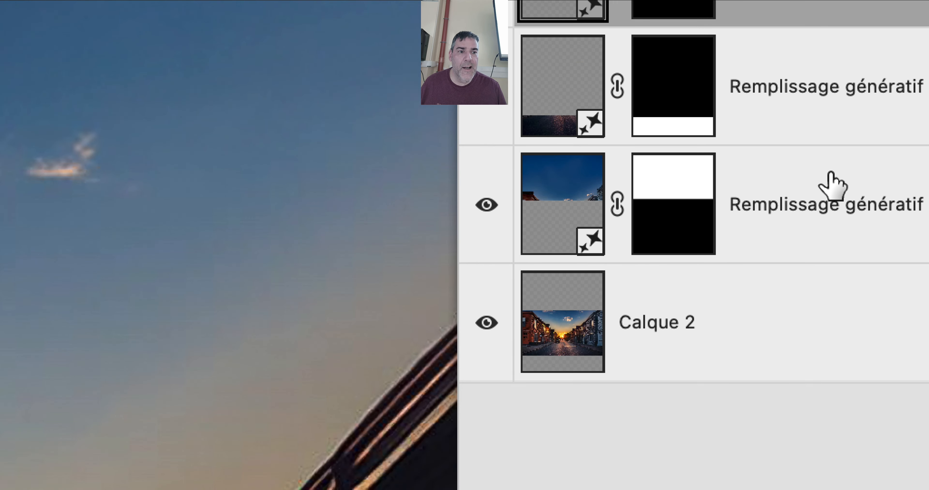
- Gather the three generative fill layers into one group and move the Properties panel off the image
shift+click(820, 303)
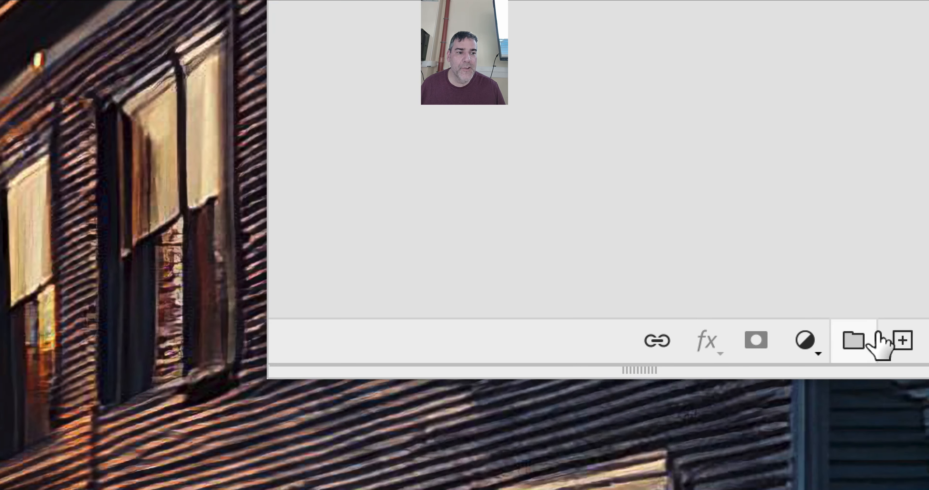
click(876, 333)
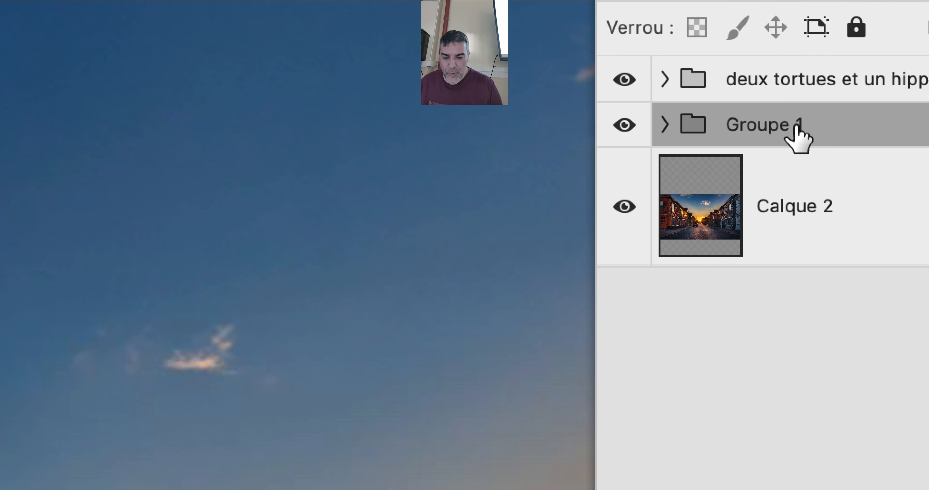
key(super+0)
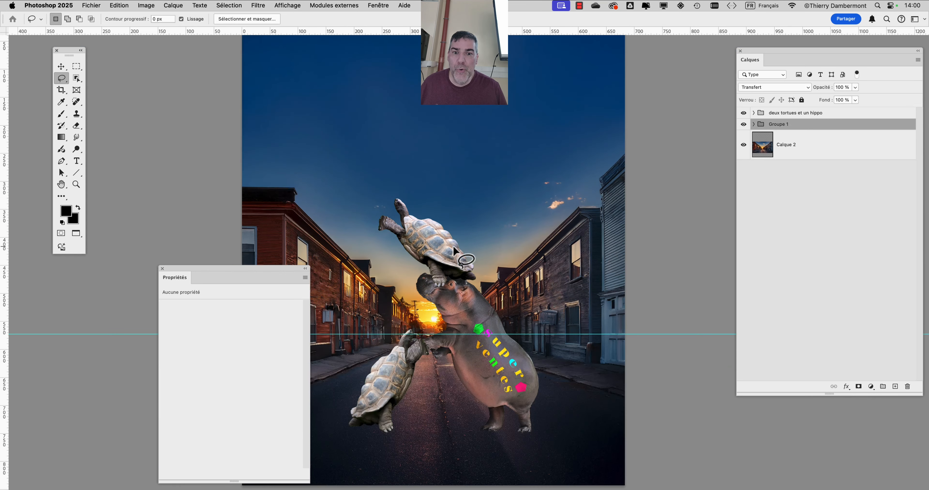
drag(282, 272, 168, 293)
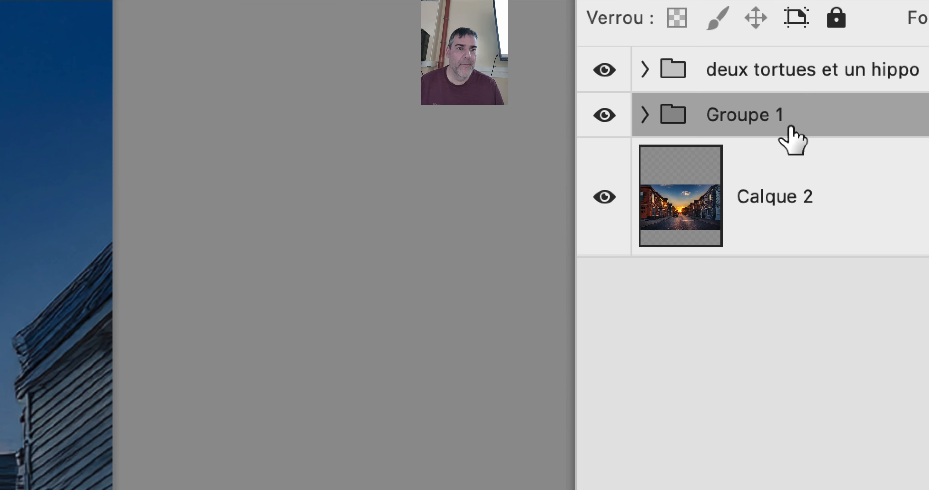
- Rename the new group of fill layers "les remplissages génératifs"
double_click(790, 127)
text(le)
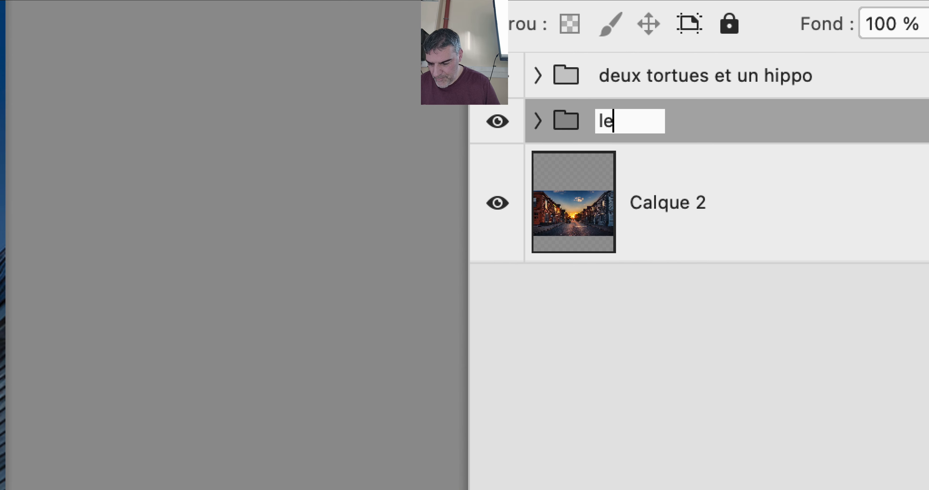
text(s remplissages génér)
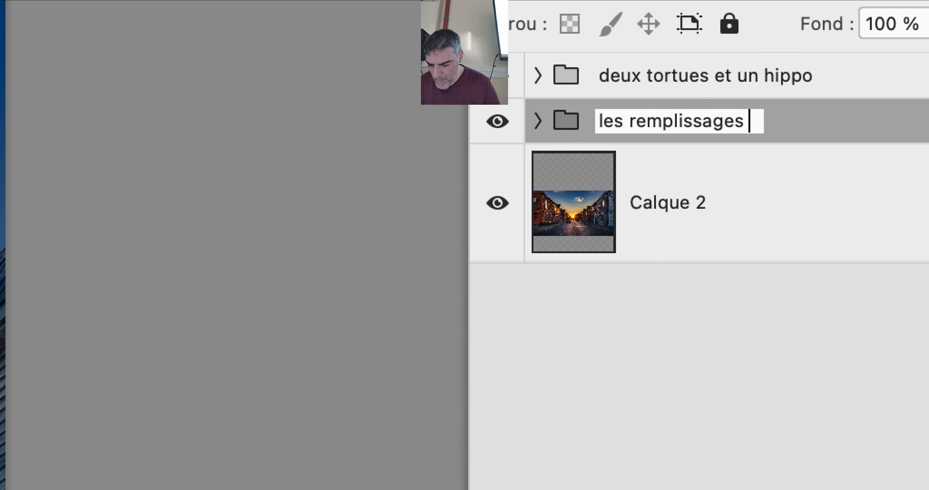
text(atifs)
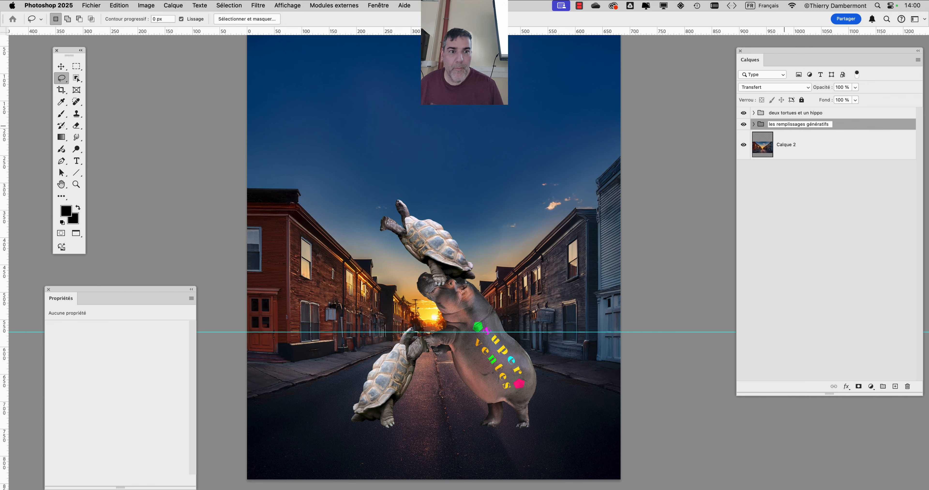
click(867, 182)
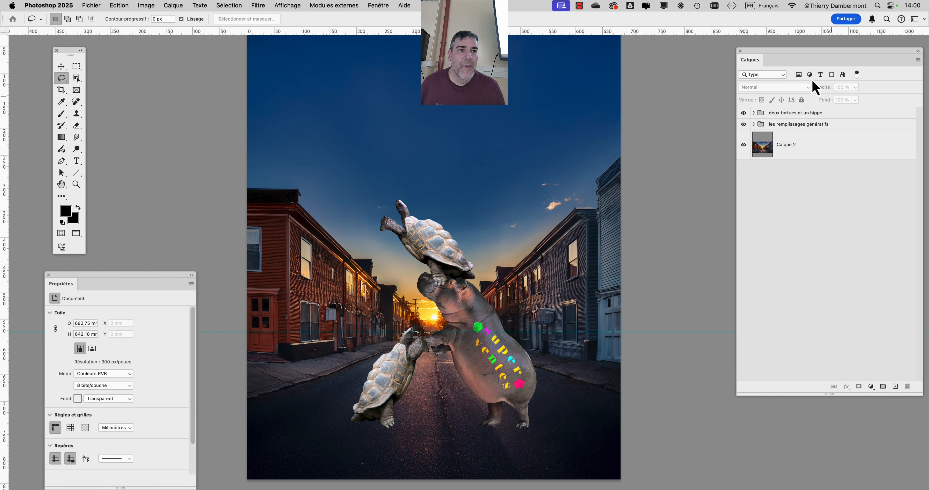
- Expand the turtles-and-hippo group and the generative fills group to examine their layers, collapsing each again
drag(781, 60, 727, 63)
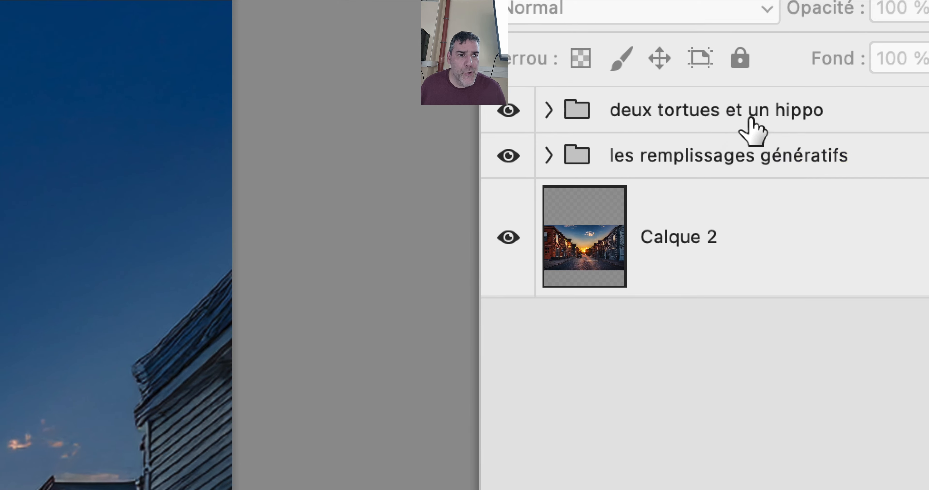
click(703, 116)
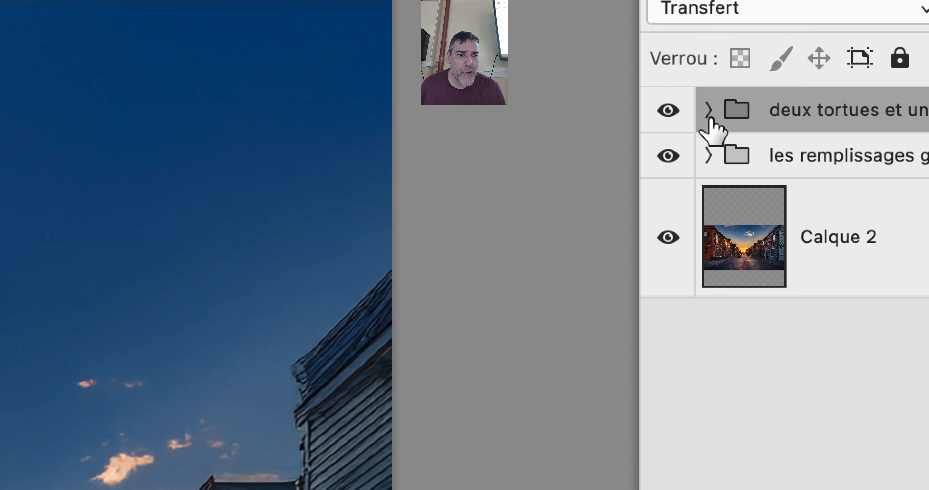
click(708, 119)
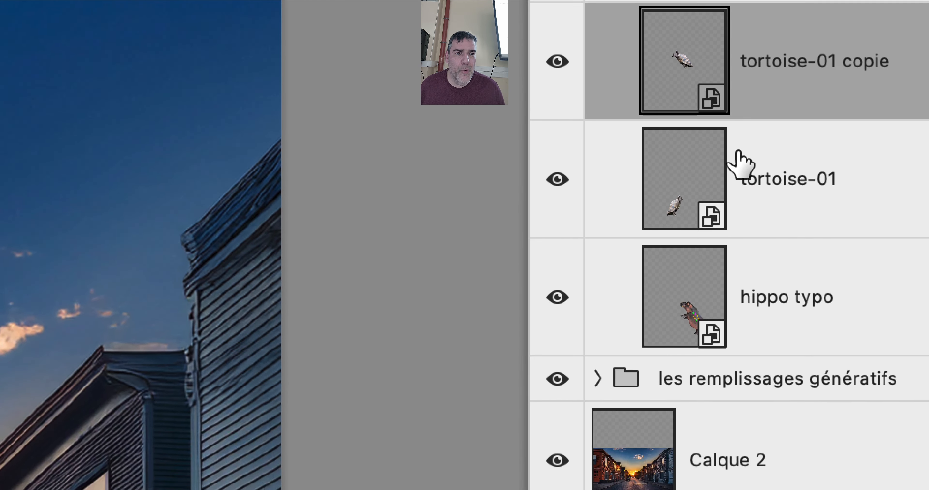
click(739, 164)
click(738, 296)
click(739, 194)
click(739, 49)
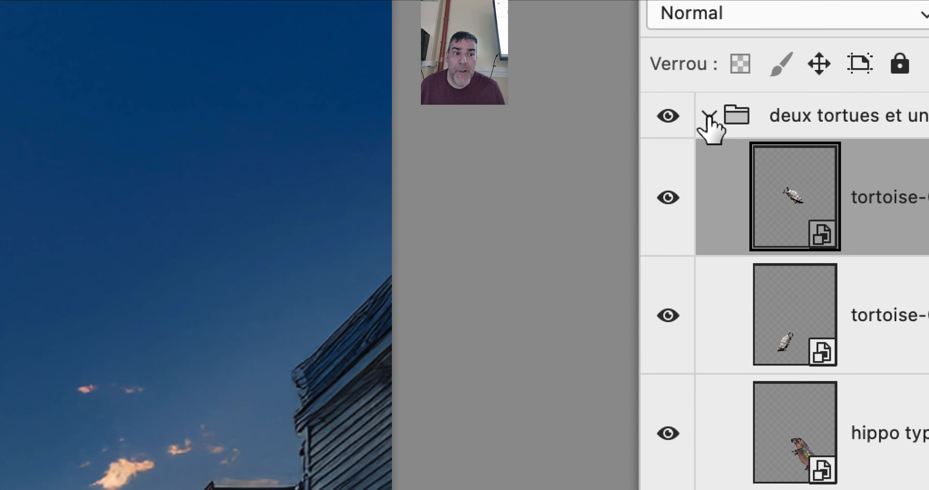
click(597, 70)
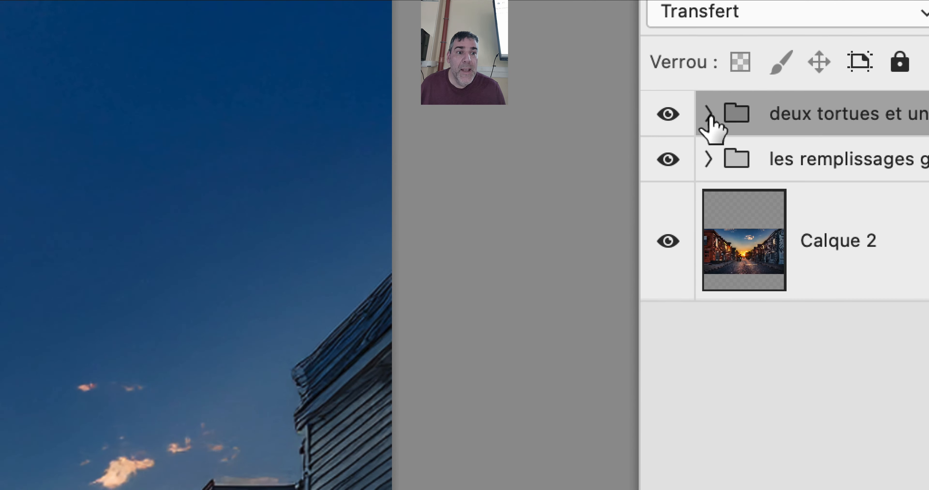
click(717, 161)
click(708, 159)
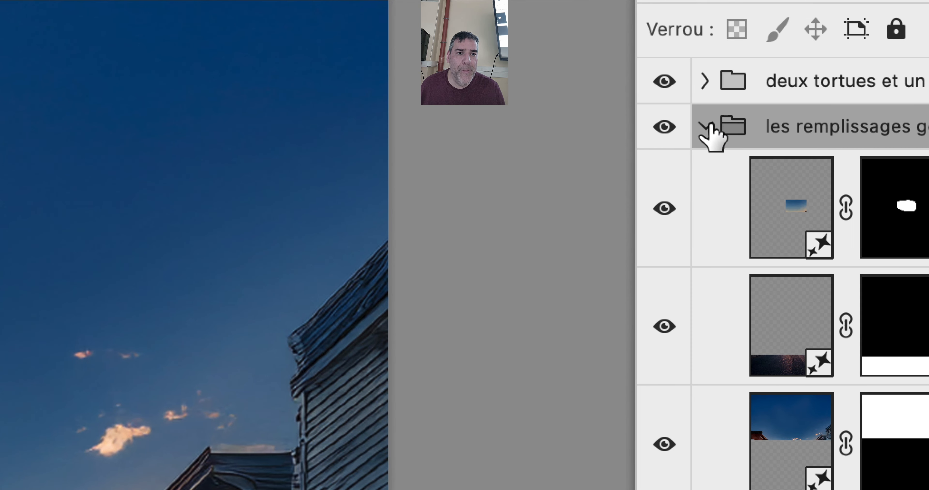
click(707, 127)
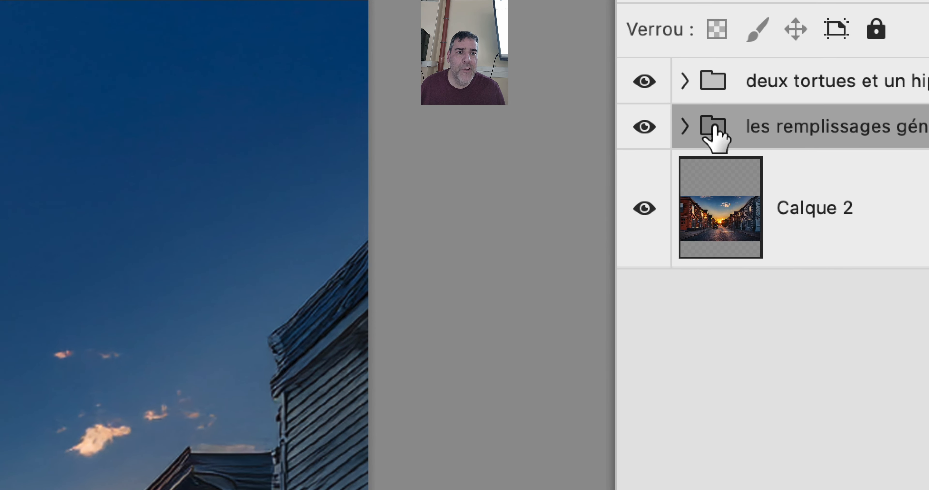
- Try nesting the generative fills group inside the turtles-and-hippo group, repositioning it under the hippo typo layer
drag(716, 139, 715, 82)
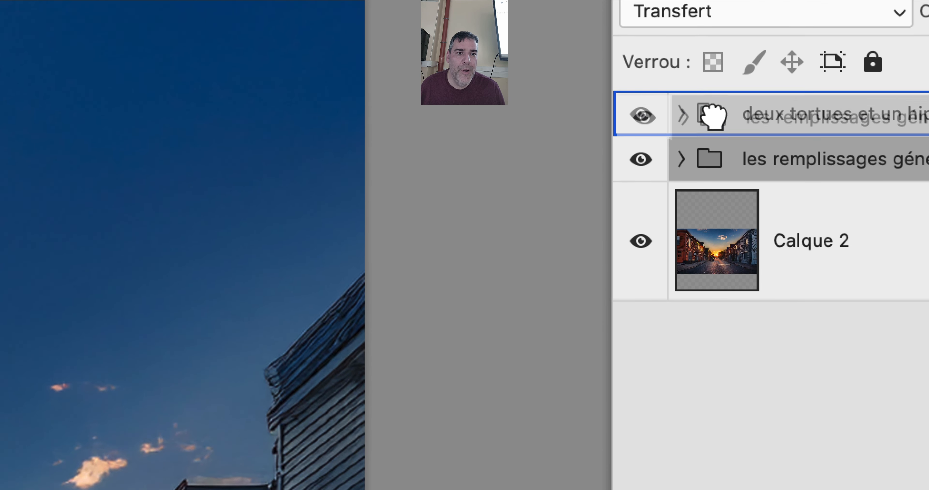
drag(712, 115, 716, 89)
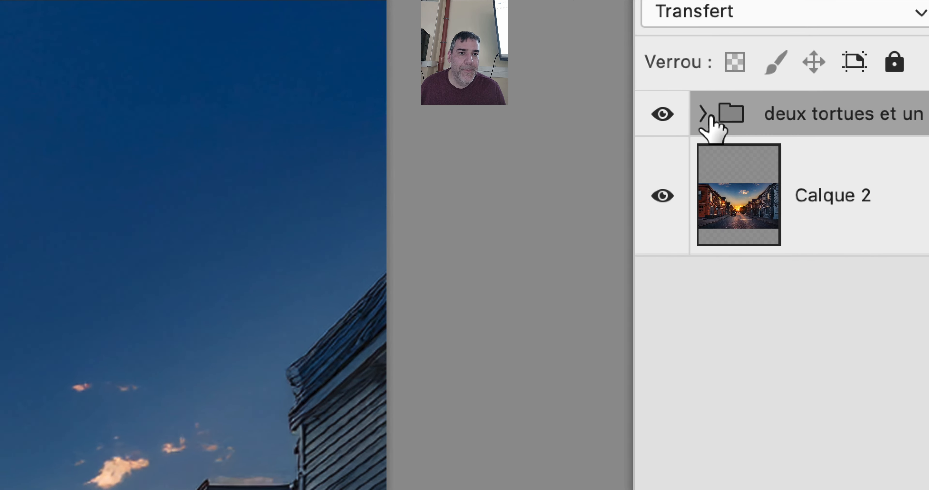
click(686, 80)
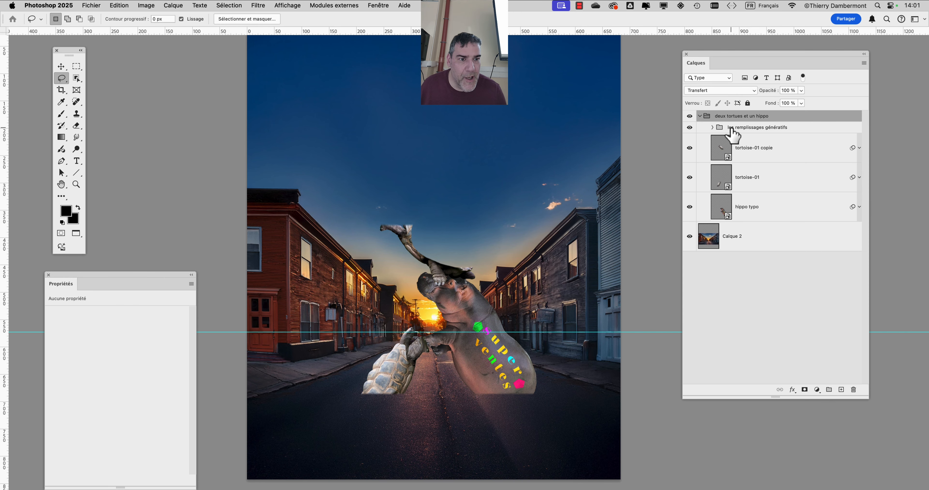
drag(737, 135, 805, 487)
drag(749, 219, 751, 225)
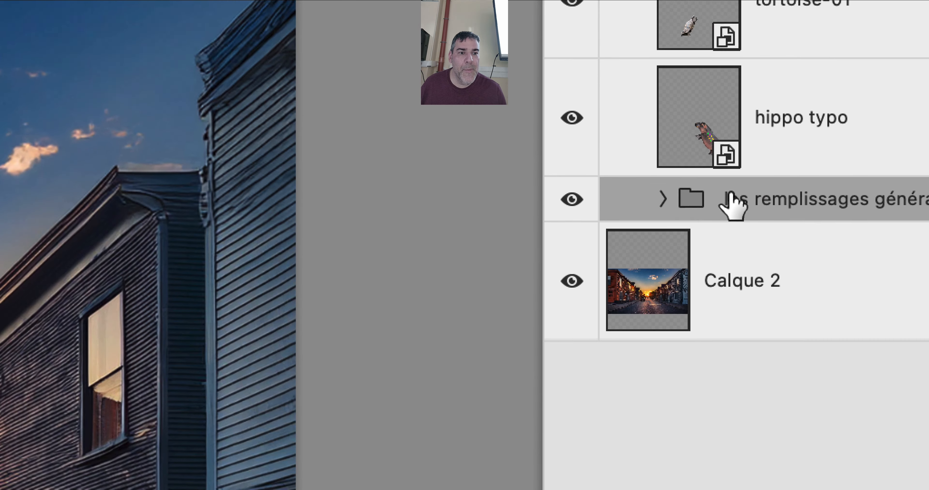
- Take the generative fills group out of the animals group and restack it between that group and Calque 2
drag(731, 196, 743, 324)
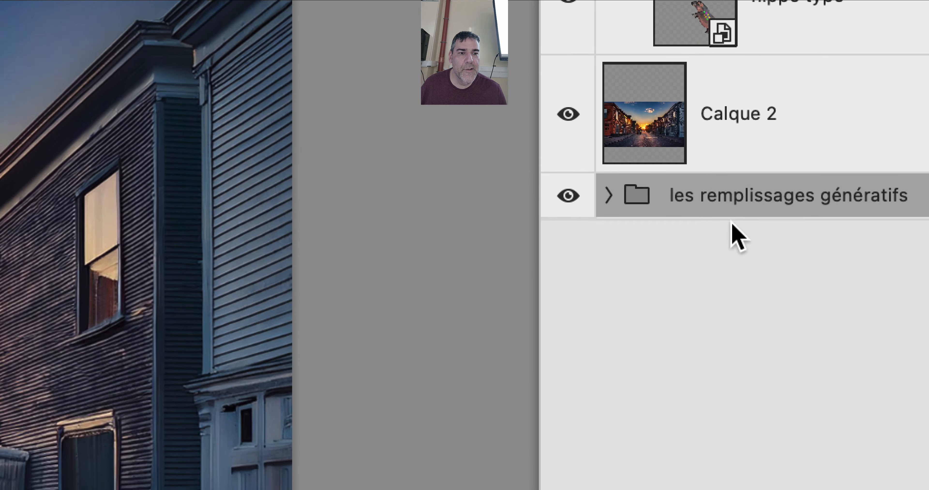
drag(734, 209, 723, 121)
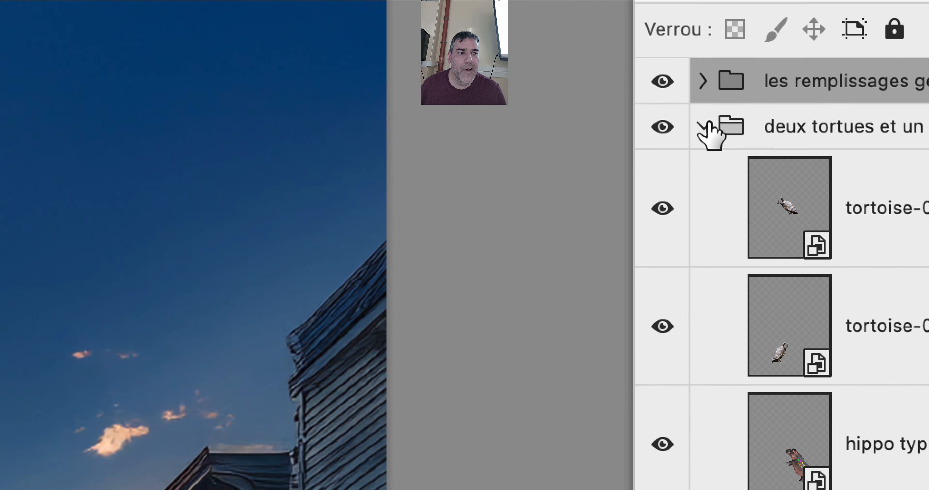
click(685, 143)
drag(795, 111, 795, 166)
drag(727, 128, 734, 140)
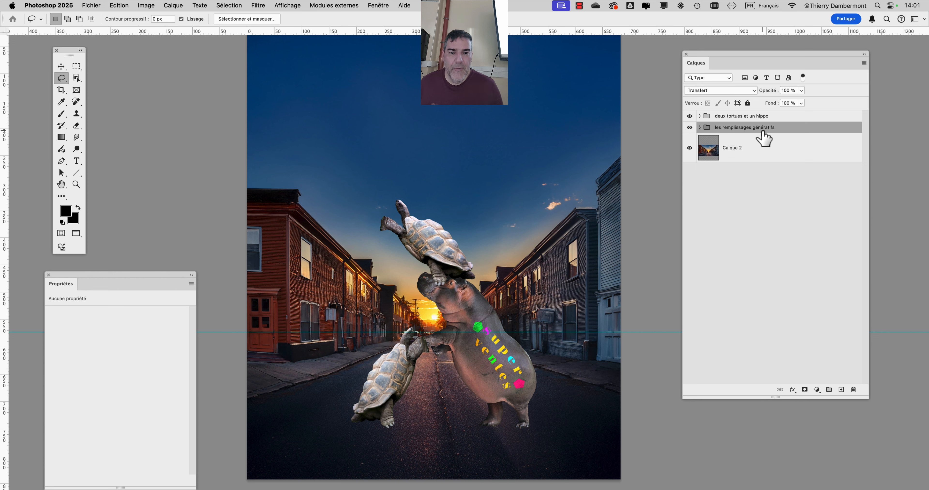
click(760, 264)
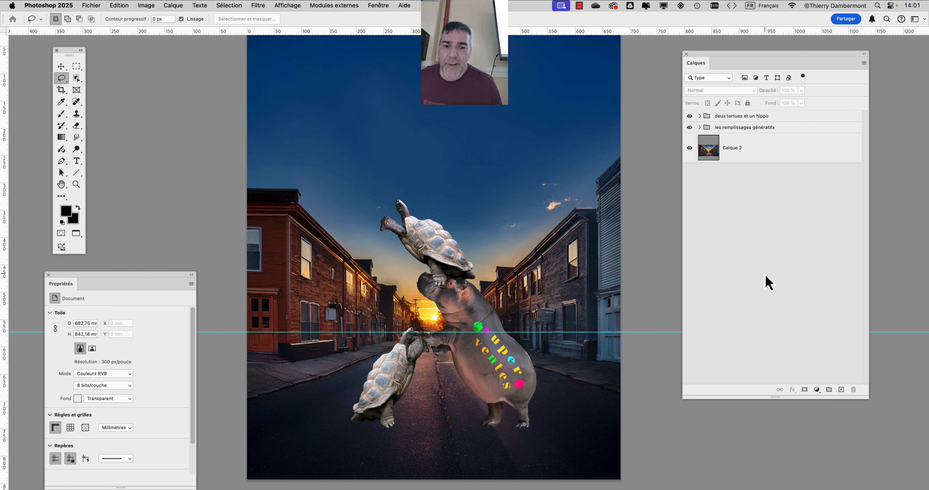
click(779, 119)
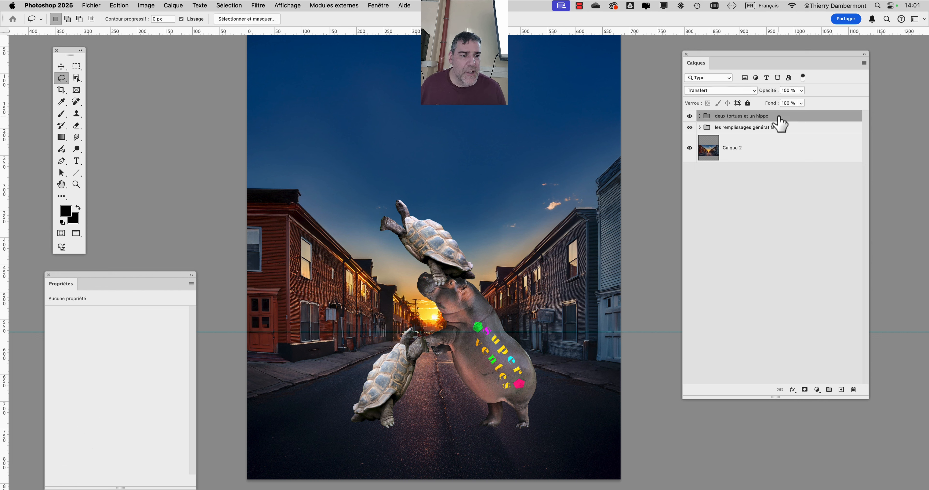
click(864, 64)
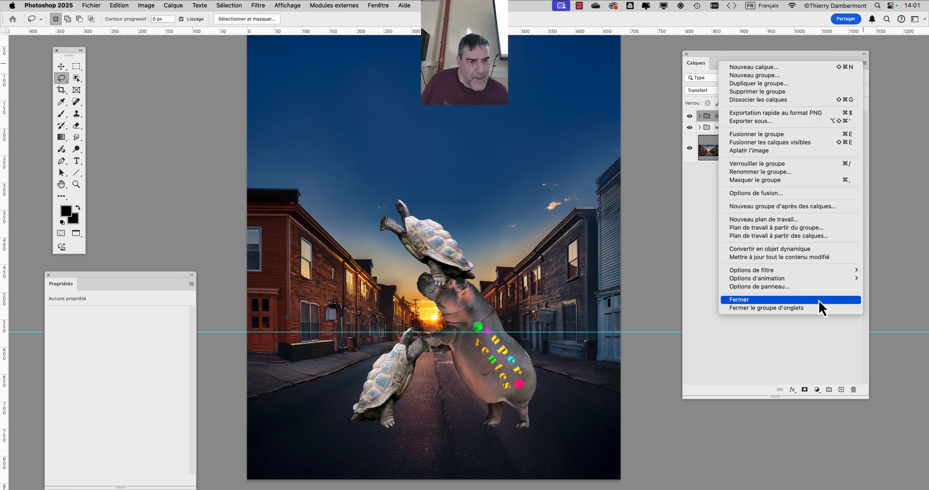
click(811, 337)
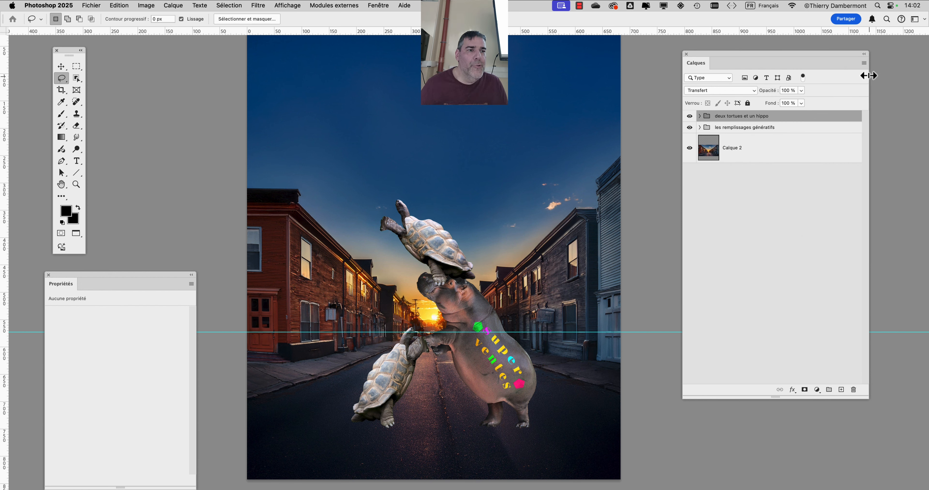
click(863, 64)
click(704, 229)
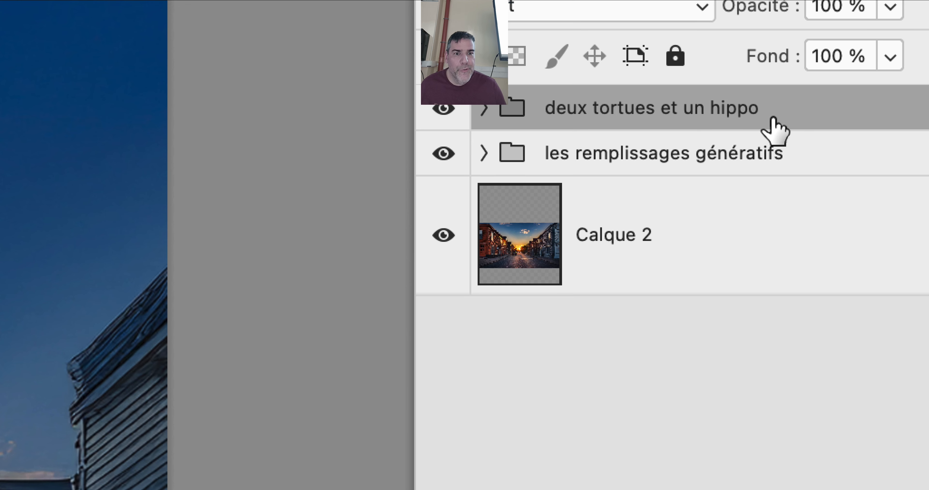
- Assign the green (Vert) colour label to the "deux tortues et un hippo" group
right_click(773, 128)
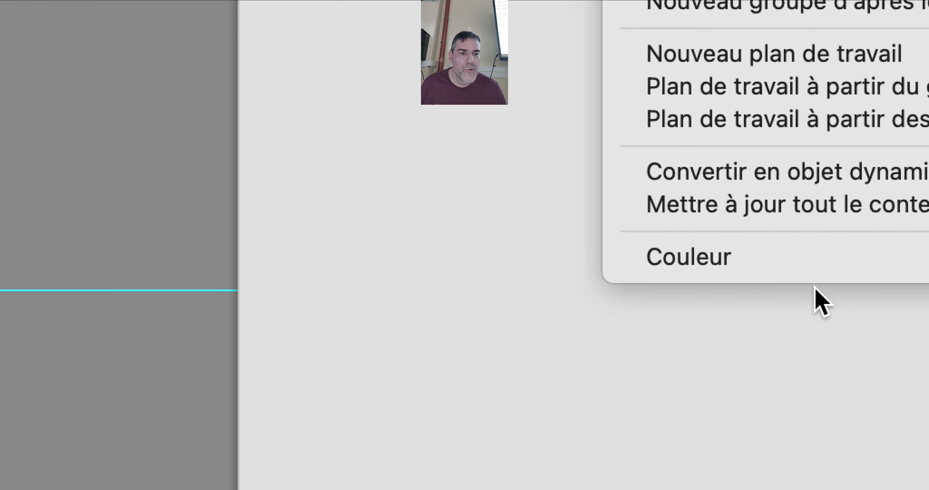
mouse_move(815, 236)
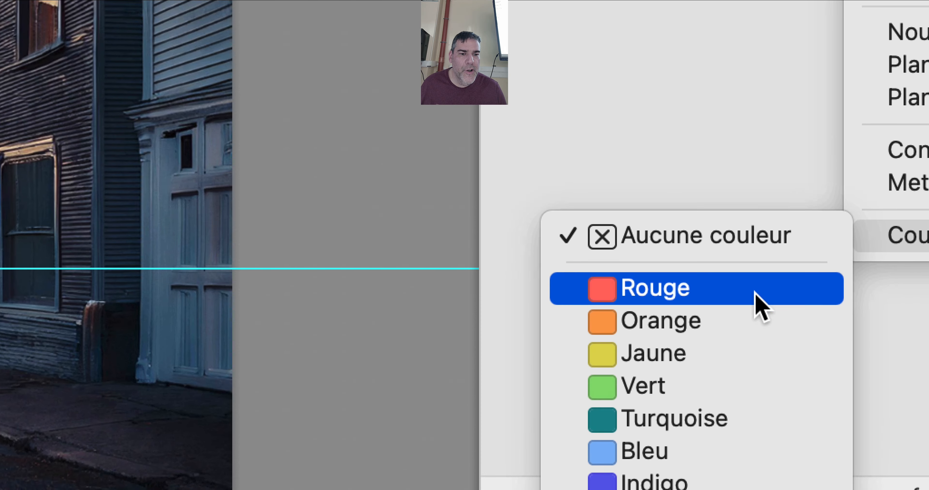
click(743, 386)
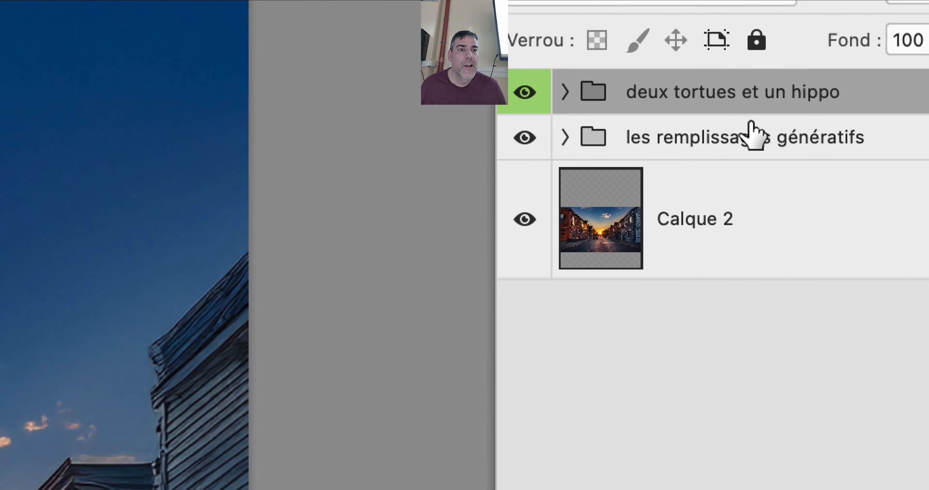
- Assign the red (Rouge) colour label to the "les remplissages génératifs" group
click(752, 130)
right_click(754, 132)
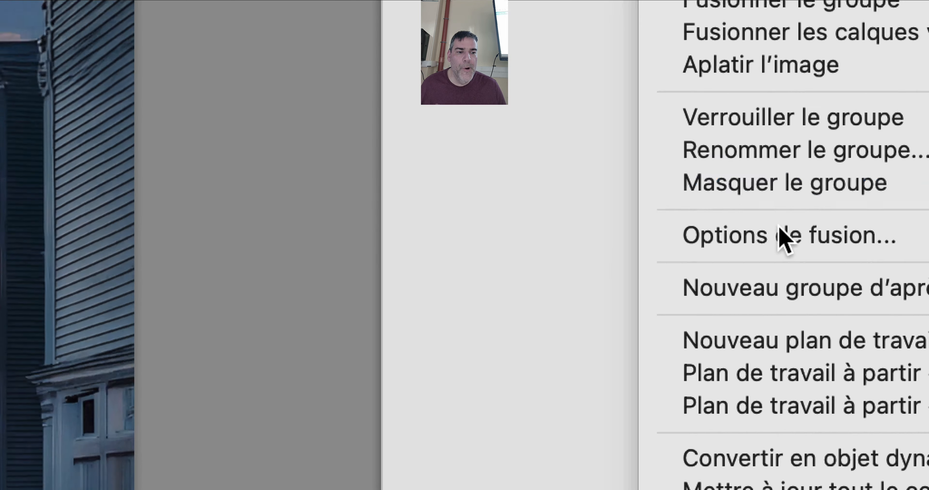
mouse_move(782, 303)
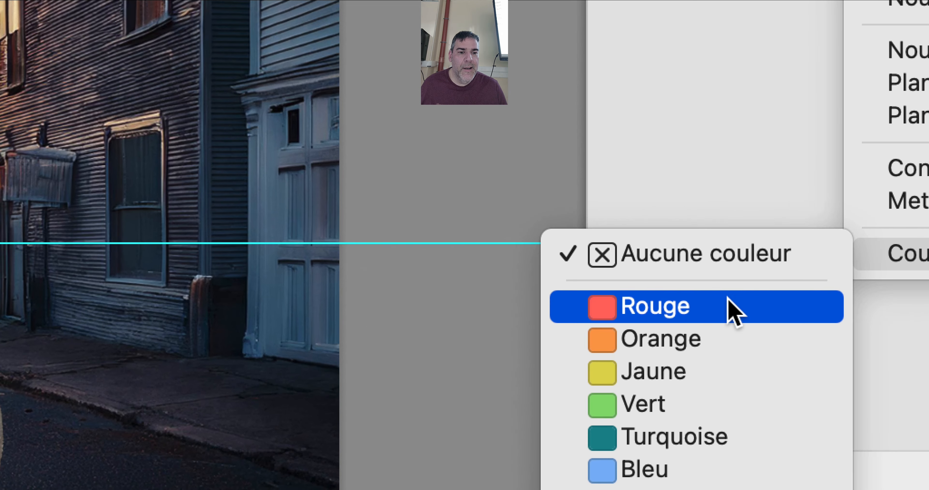
click(732, 310)
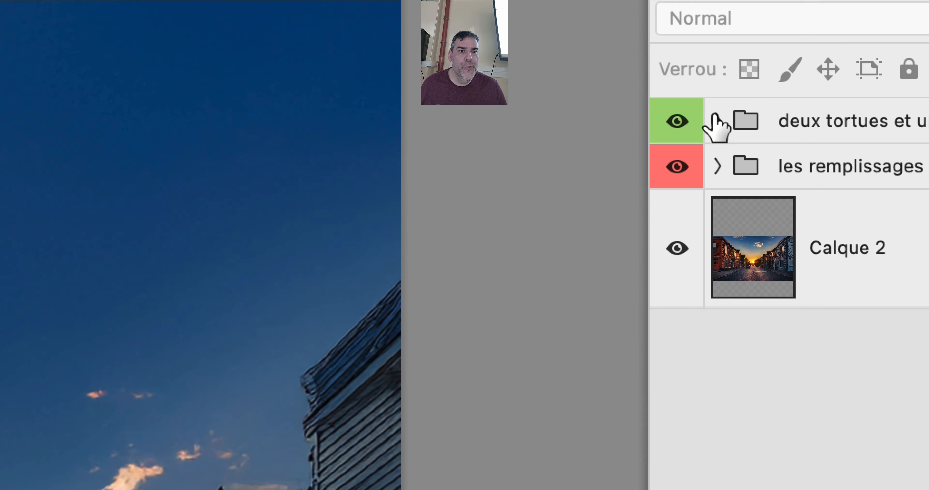
- Expand the turtles-and-hippo group and the generative fills group to check the colour labels on their layers, collapsing both again
click(715, 122)
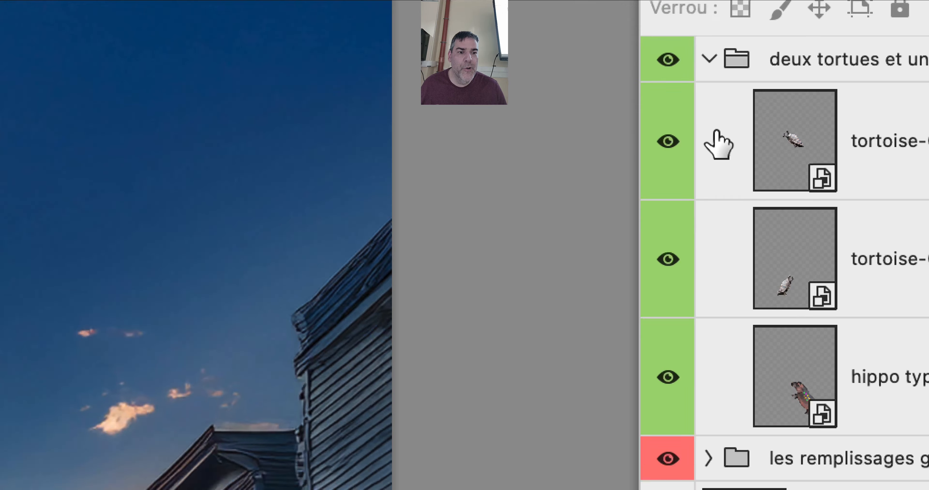
click(708, 459)
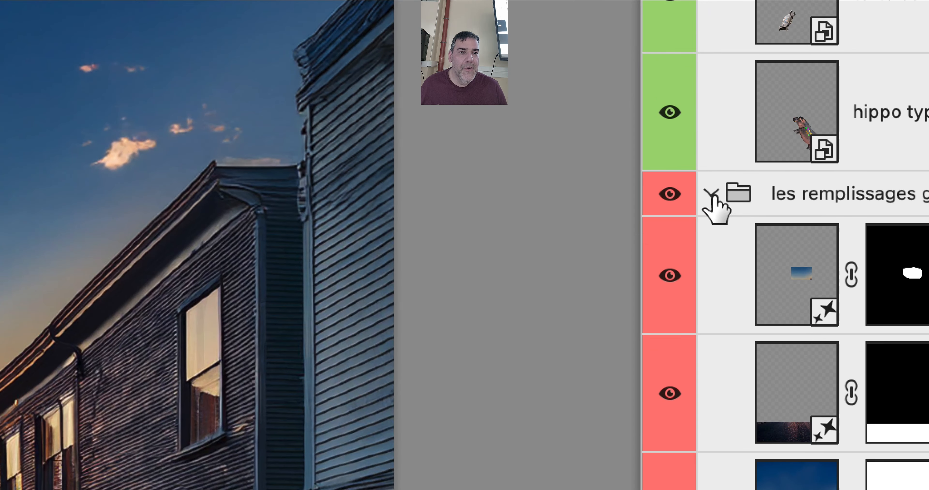
click(696, 103)
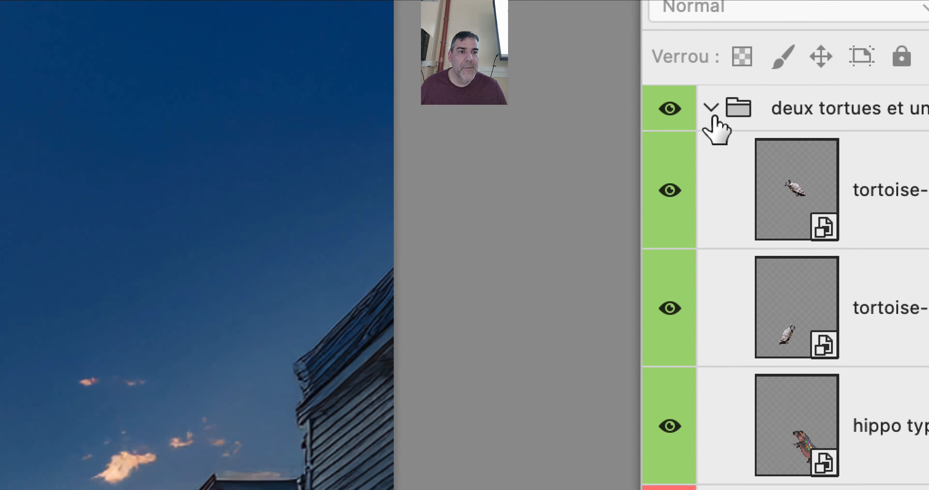
click(714, 117)
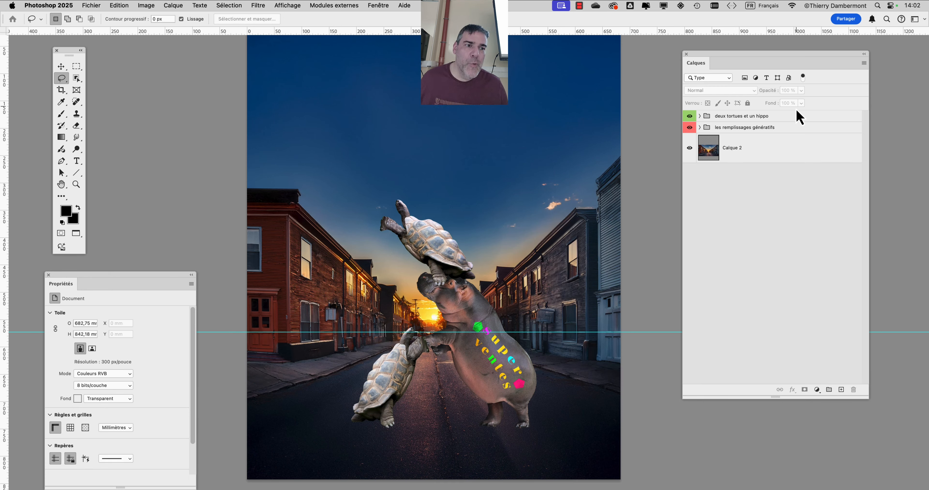
click(795, 116)
click(863, 64)
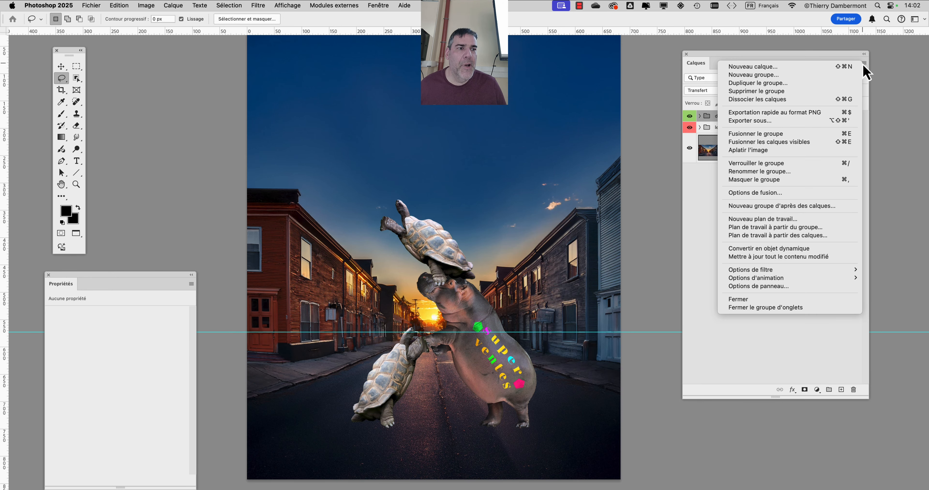
click(710, 196)
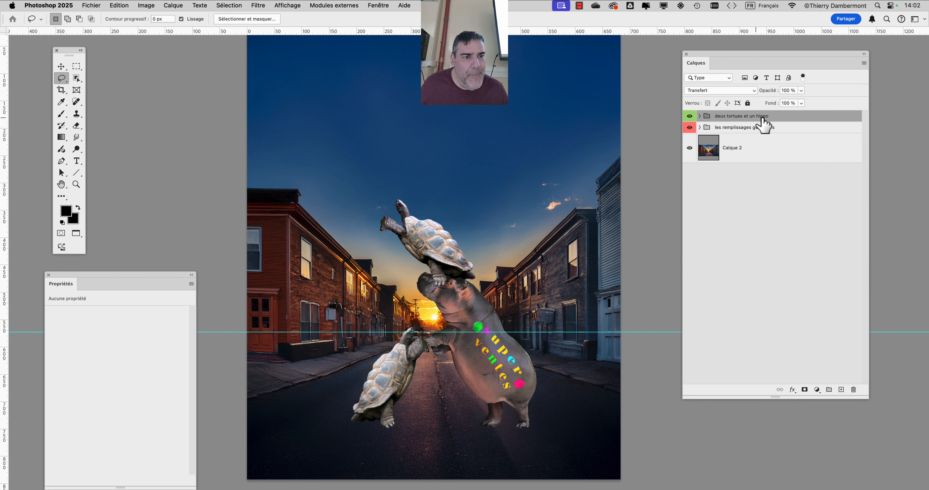
right_click(774, 119)
click(737, 274)
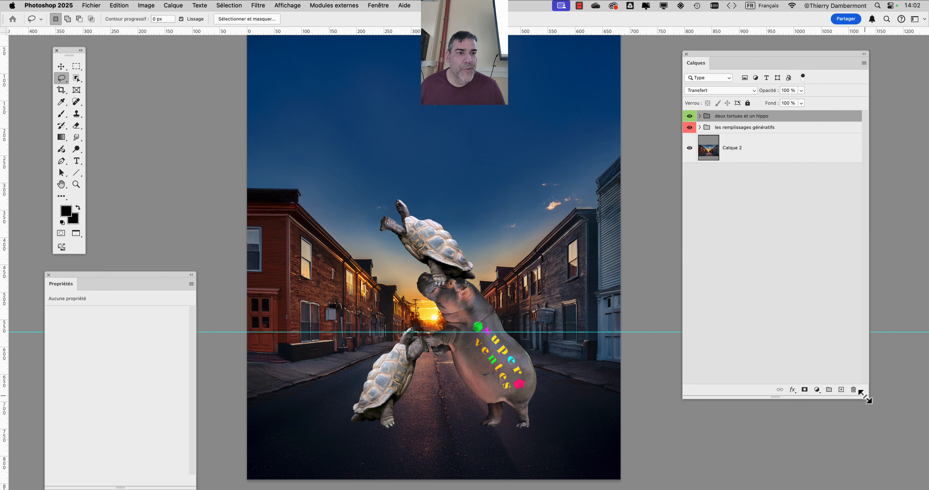
- Shrink the Calques panel in width and height to fit more closely around its short layer list
drag(865, 396, 845, 264)
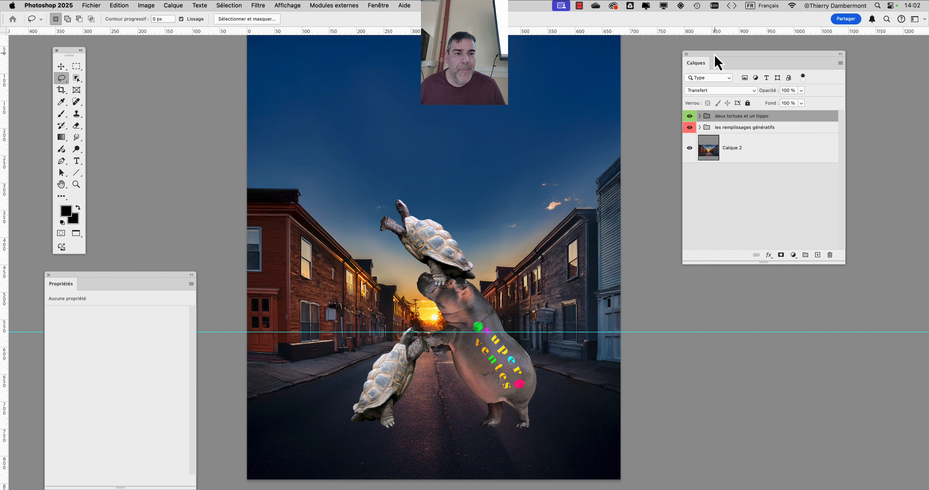